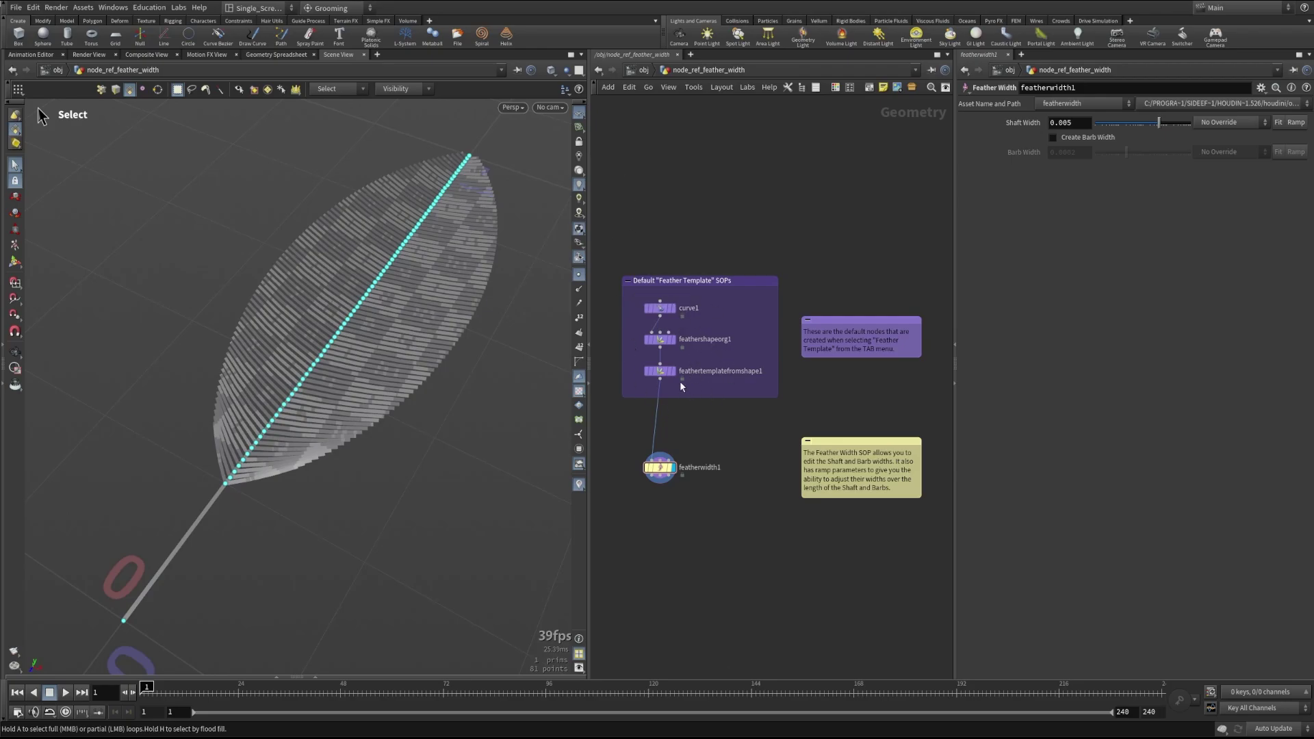
Step: Inspect the feathertemplatefromshape1 node, return to featherwidth1, and raise its Shaft Width to 0.0118426
{"action": "left_click", "coordinate": [659, 371]}
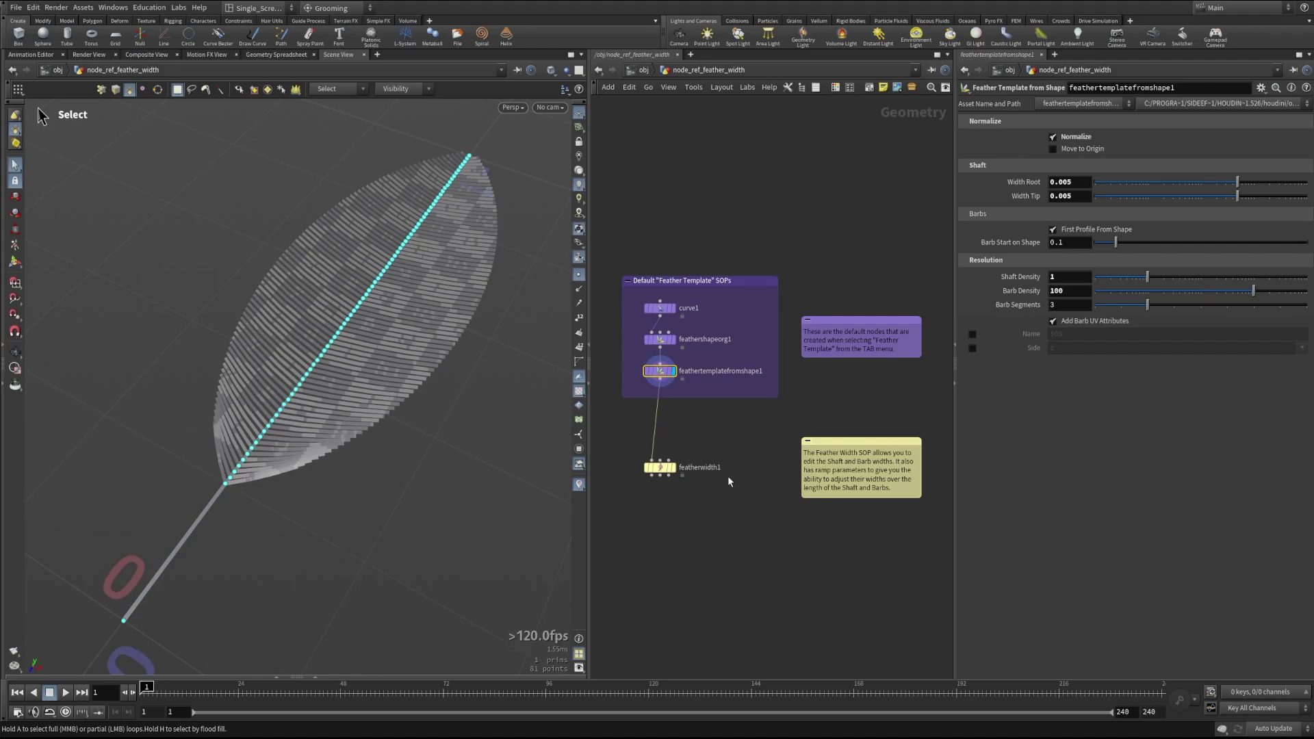
{"action": "left_click", "coordinate": [659, 467]}
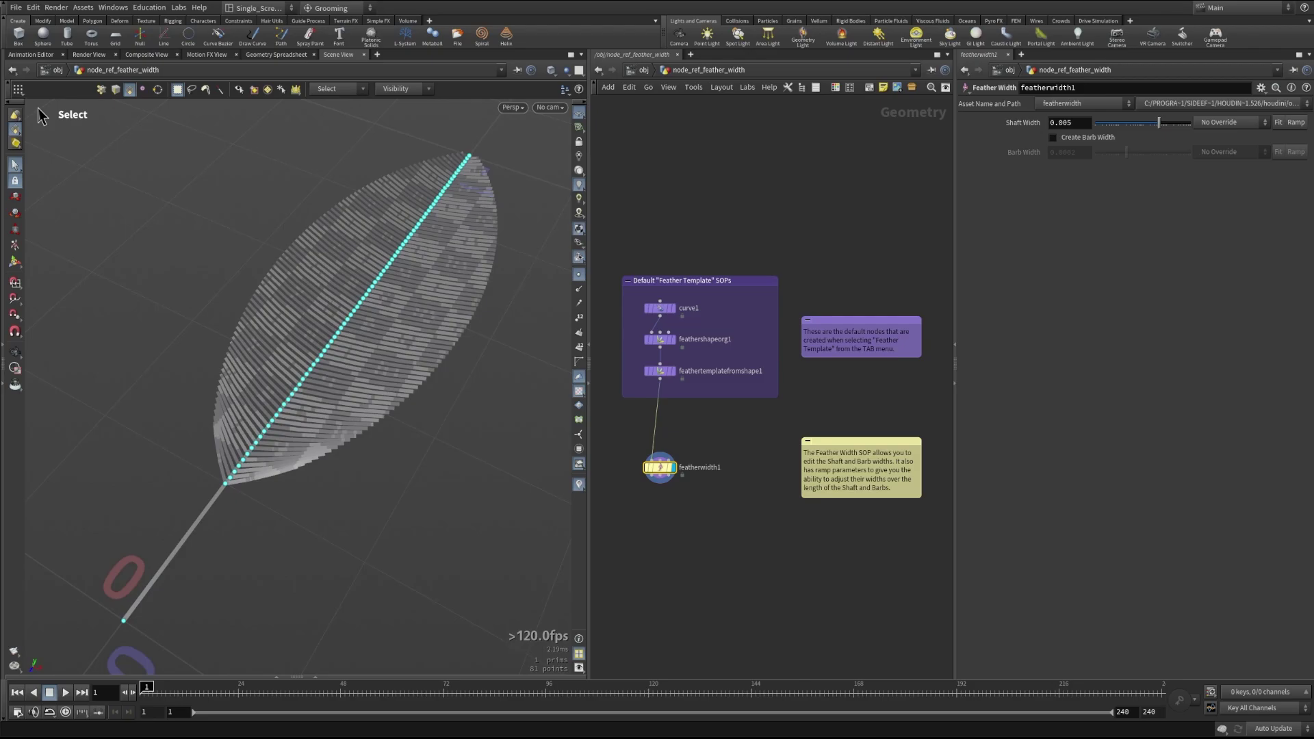
{"action": "left_click_drag", "start_coordinate": [1159, 124], "coordinate": [1168, 121]}
Step: Check the width attribute in the feather's point spreadsheet while raising Shaft Width to 0.0199267, and collapse the spreadsheet
{"action": "left_click", "coordinate": [315, 678]}
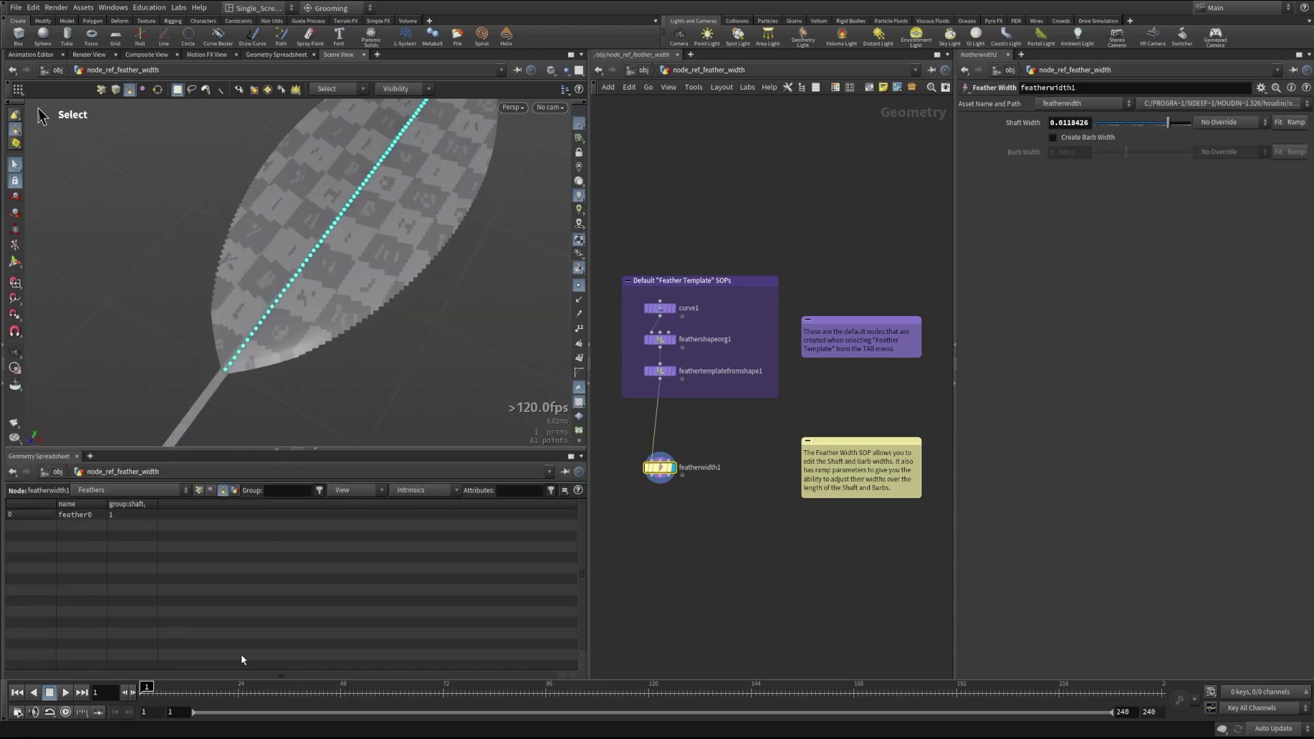
{"action": "left_click", "coordinate": [198, 490]}
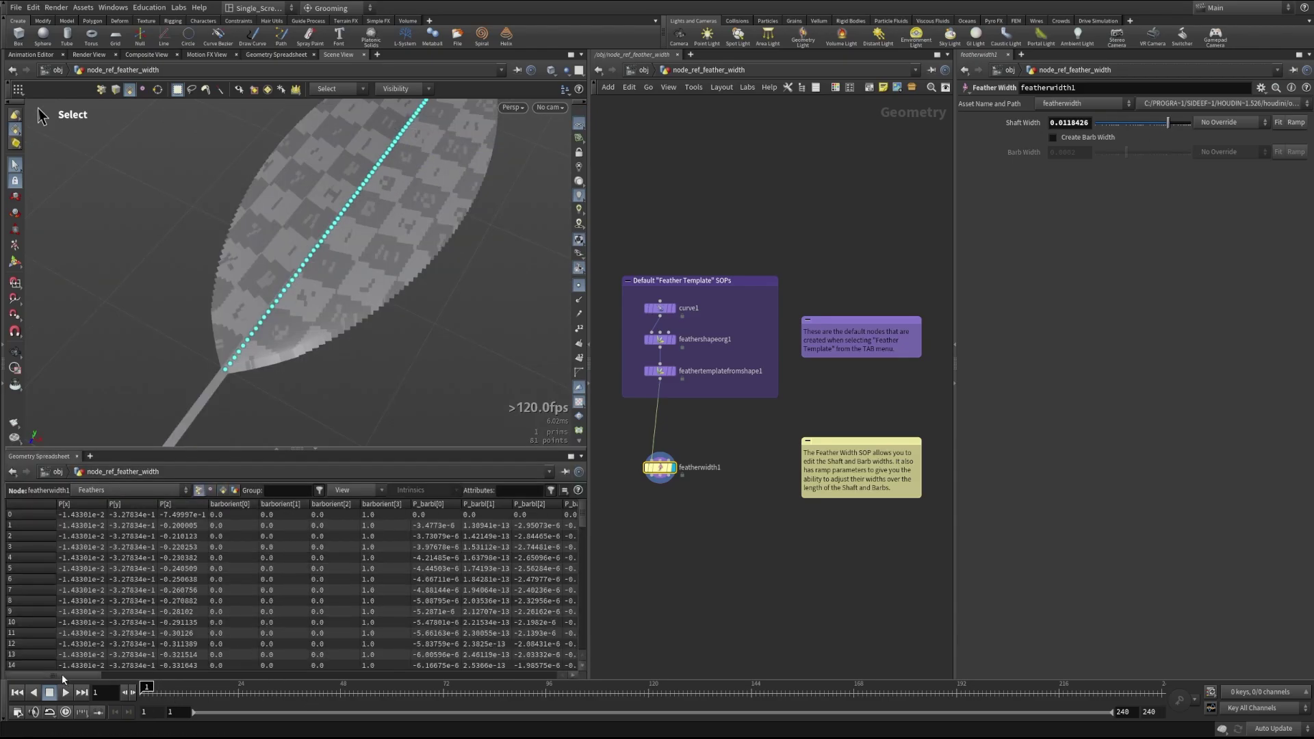
{"action": "left_click_drag", "start_coordinate": [62, 675], "coordinate": [620, 655]}
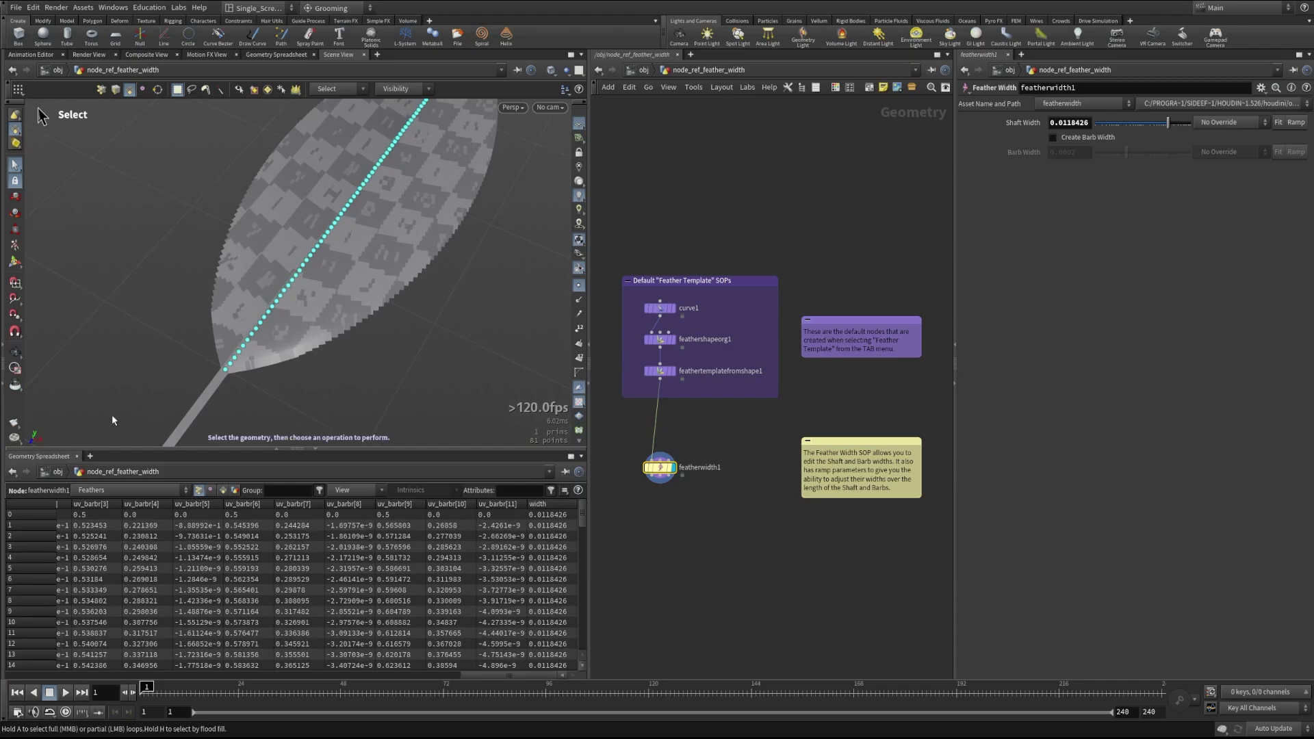
{"action": "right_click_drag", "start_coordinate": [358, 273], "coordinate": [311, 258], "text": "alt"}
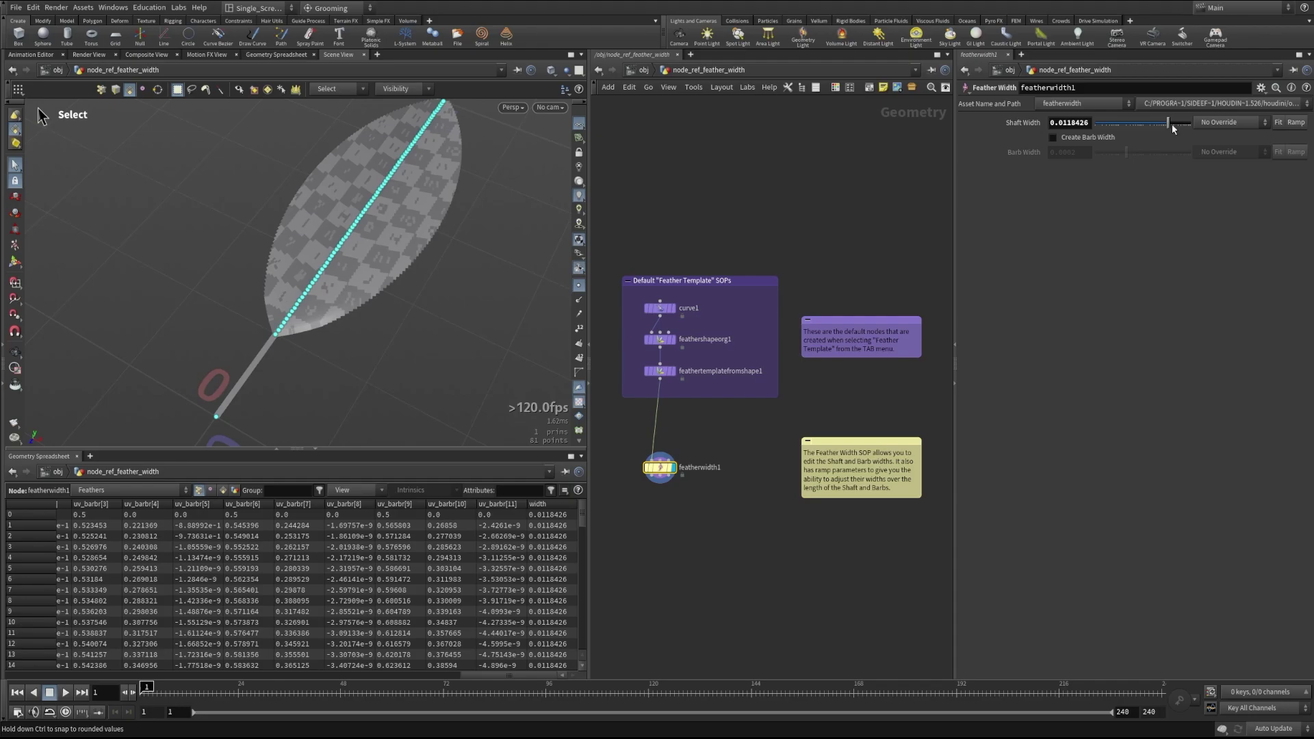
{"action": "mouse_move", "coordinate": [1172, 125]}
{"action": "left_mouse_down"}
{"action": "mouse_move", "coordinate": [1159, 124]}
{"action": "mouse_move", "coordinate": [1186, 125]}
{"action": "mouse_move", "coordinate": [1156, 126]}
{"action": "mouse_move", "coordinate": [1185, 124]}
{"action": "mouse_move", "coordinate": [1173, 126]}
{"action": "left_mouse_up"}
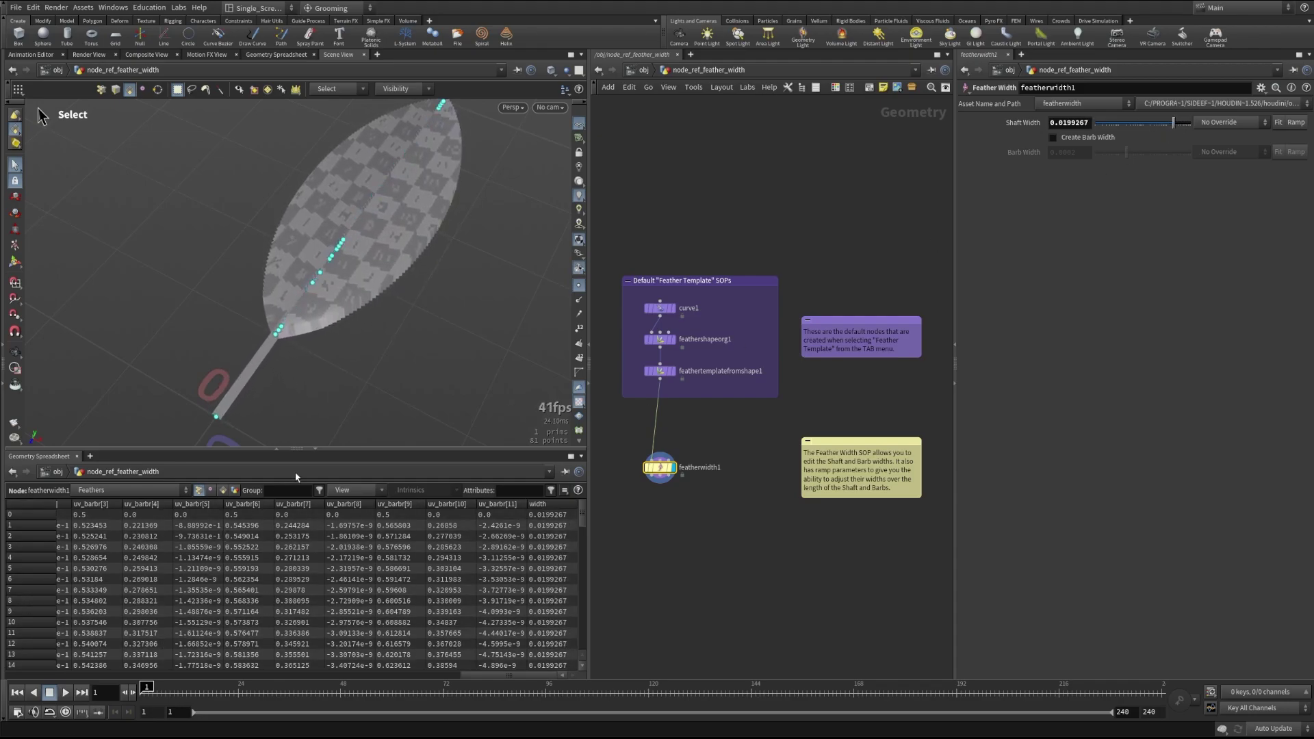
{"action": "left_click", "coordinate": [313, 451]}
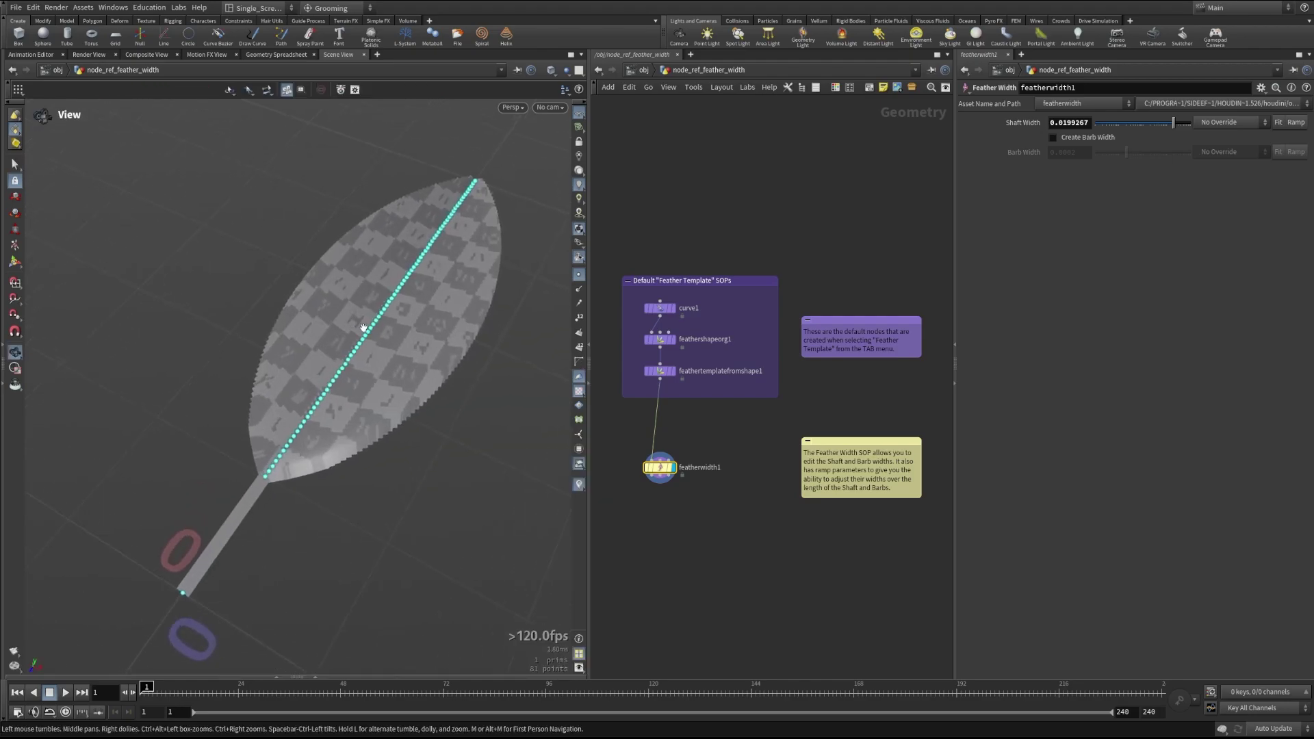
Step: Enable the Shaft Width remap ramp, reverse it to taper toward the tip, and place its end point at position 0.998205
{"action": "left_click", "coordinate": [1296, 122]}
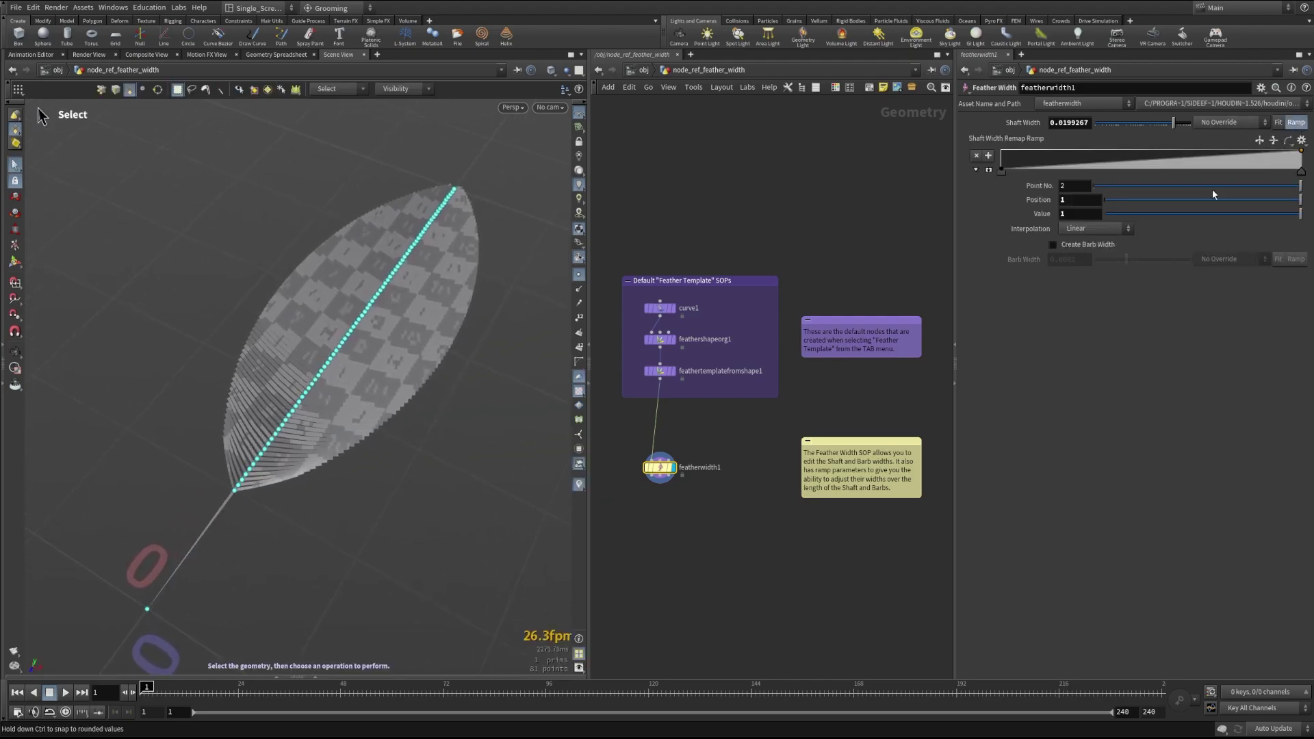
{"action": "left_click", "coordinate": [1259, 139]}
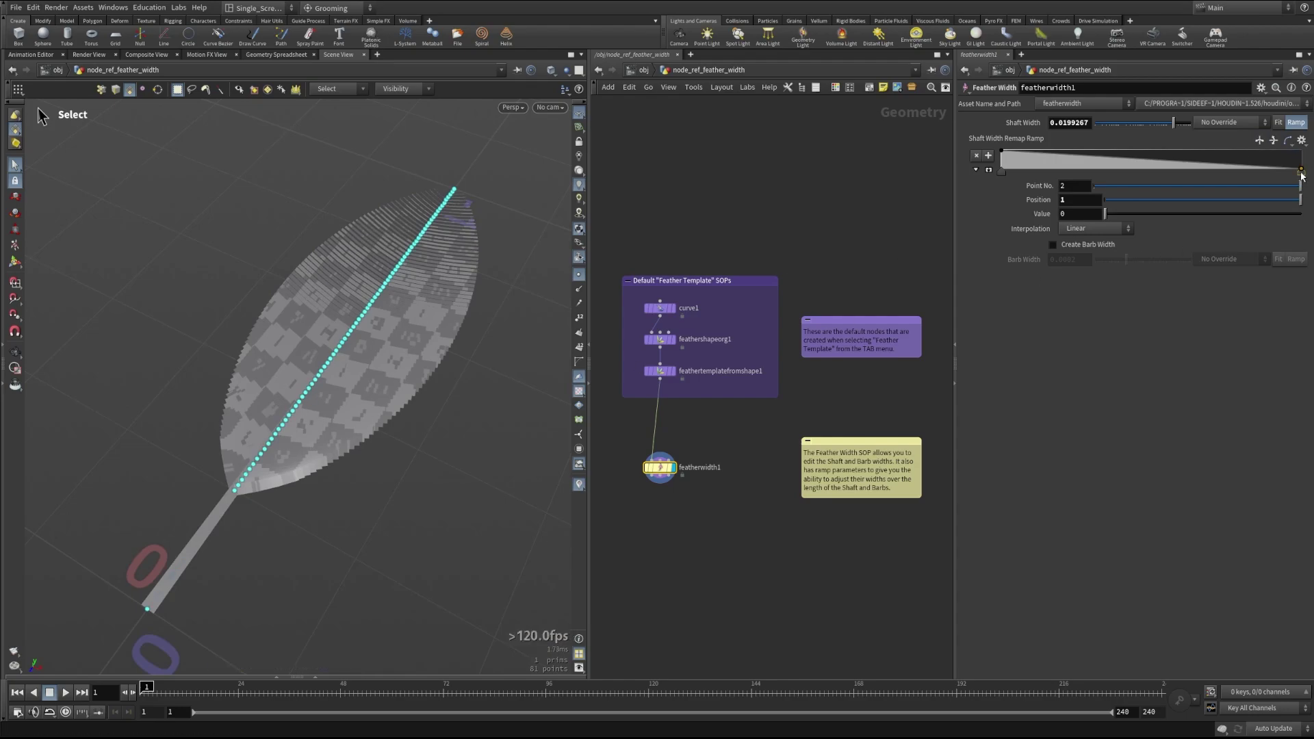
{"action": "mouse_move", "coordinate": [1302, 171]}
{"action": "left_mouse_down"}
{"action": "mouse_move", "coordinate": [1185, 172]}
{"action": "mouse_move", "coordinate": [1300, 172]}
{"action": "left_mouse_up"}
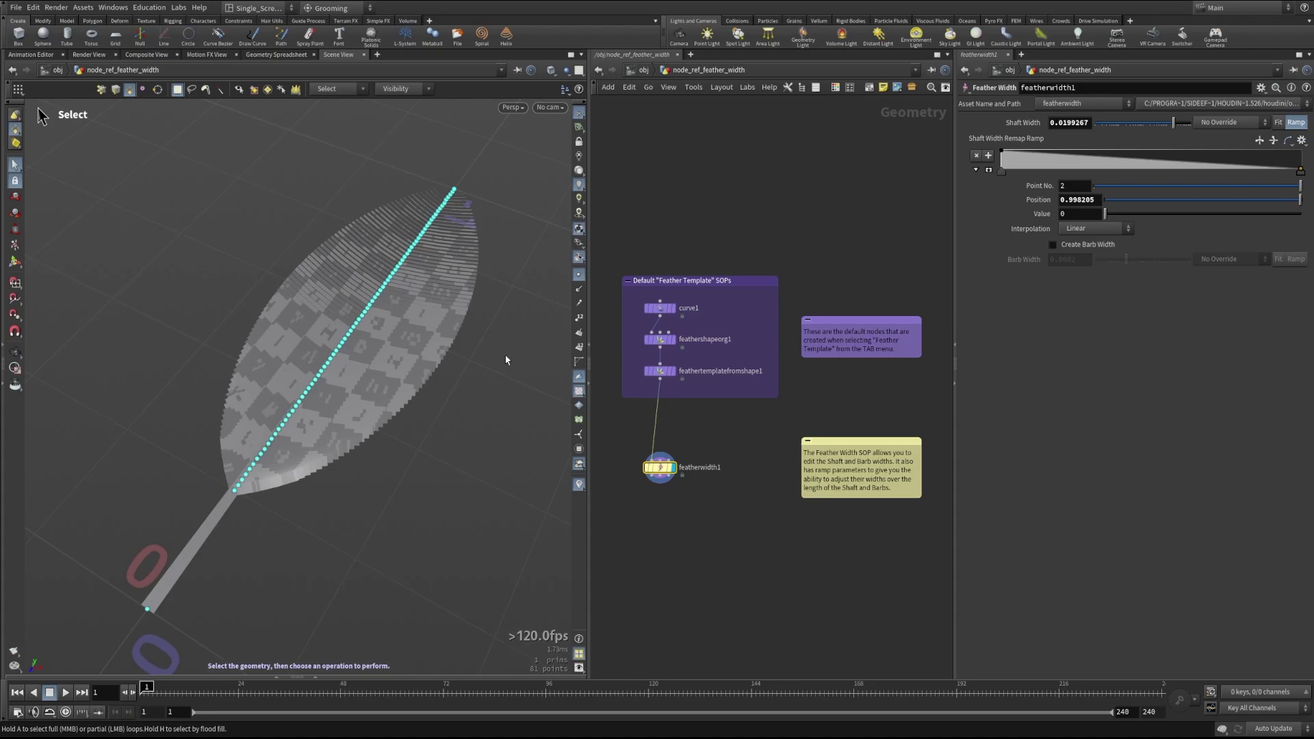
Step: Add shaft ramp points at position 0.734291 with value 0.647059, 0.174147 with 0.176471, and 0.416517 with 0.264706
{"action": "left_click", "coordinate": [1222, 156]}
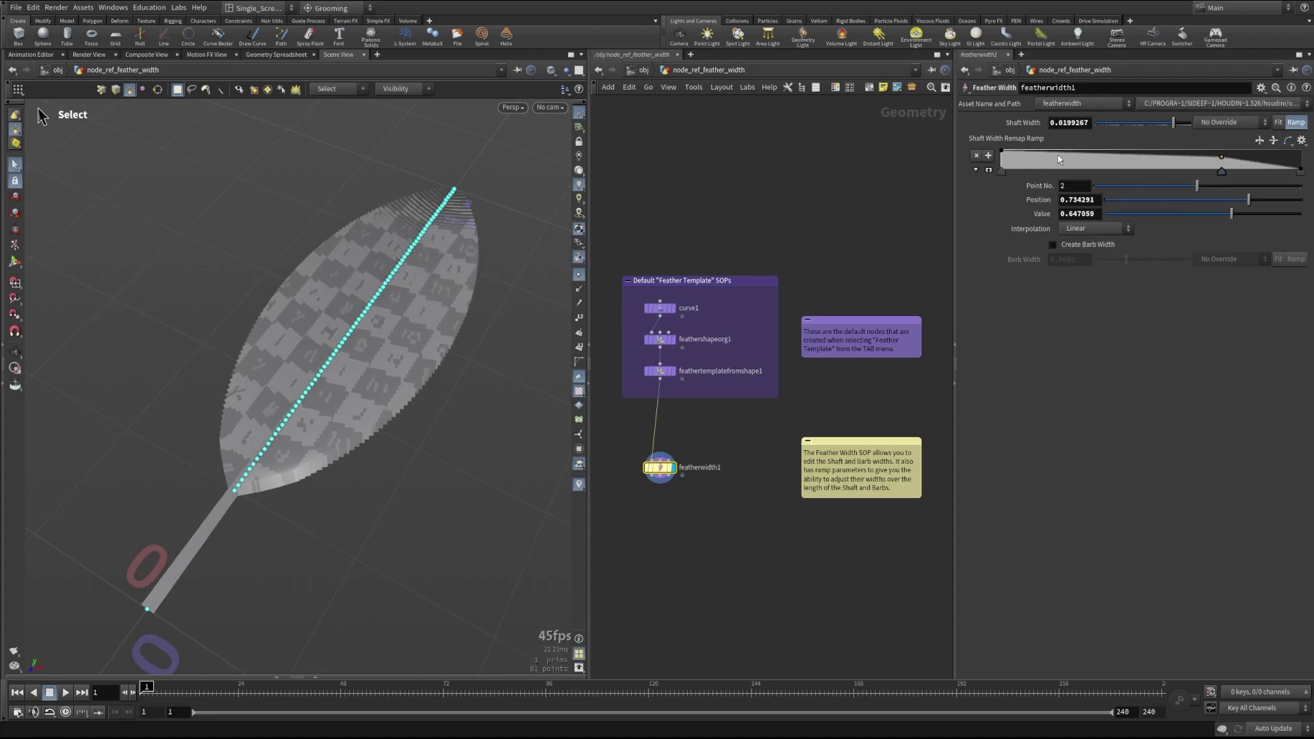
{"action": "left_click_drag", "start_coordinate": [1058, 160], "coordinate": [1054, 165]}
{"action": "key", "text": "space"}
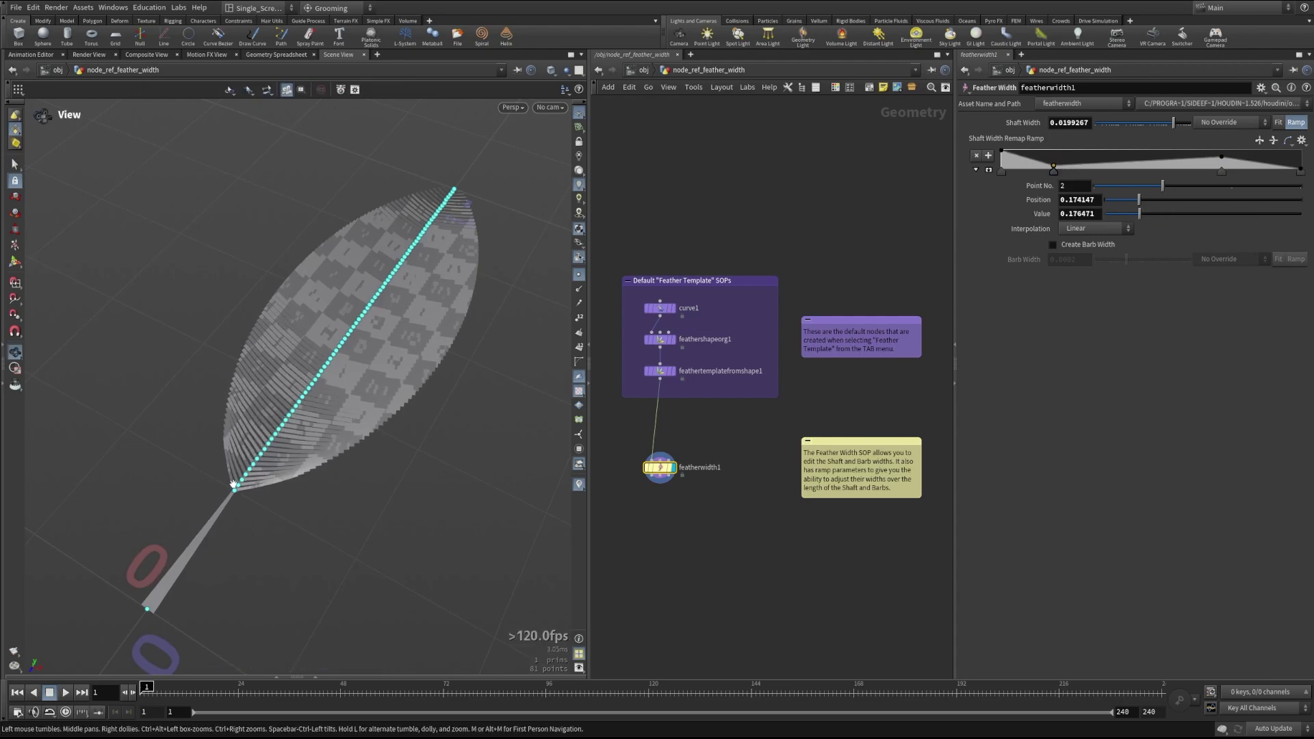
{"action": "left_click_drag", "start_coordinate": [233, 484], "coordinate": [322, 438]}
{"action": "key", "text": "s"}
{"action": "left_click", "coordinate": [1128, 158]}
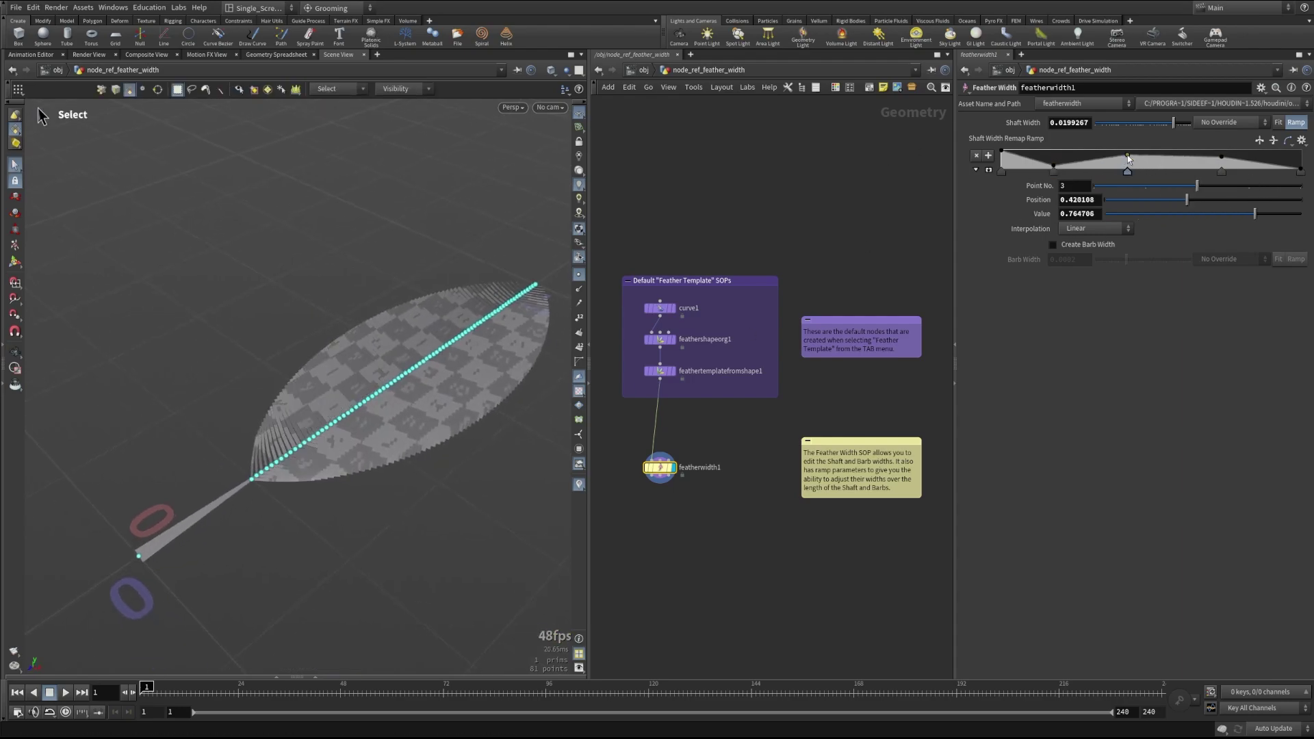
{"action": "left_click_drag", "start_coordinate": [1128, 159], "coordinate": [1126, 166]}
{"action": "key", "text": "Escape"}
{"action": "left_click_drag", "start_coordinate": [424, 383], "coordinate": [480, 373]}
{"action": "key", "text": "s"}
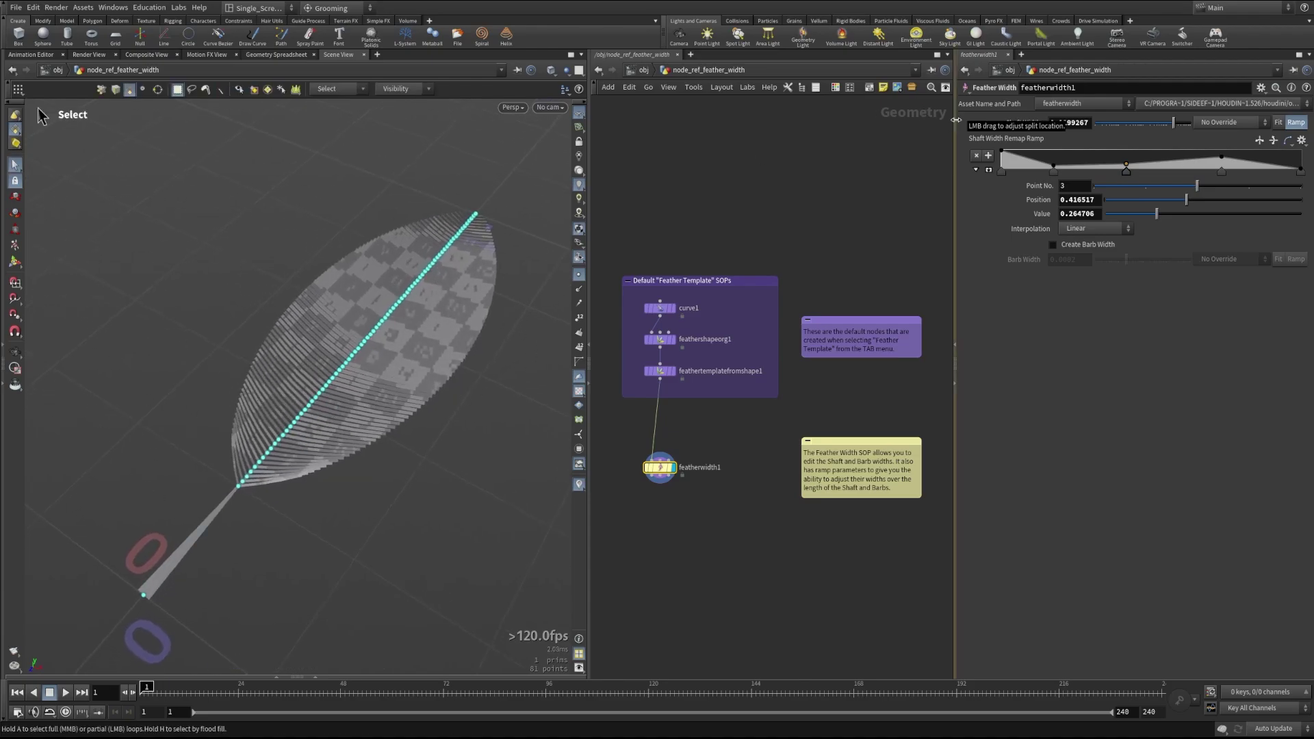
Step: Reset the Shaft Width Remap Ramp to its default, set Shaft Width to 0.0124751, and disable the ramp
{"action": "middle_click", "coordinate": [1024, 138], "text": "ctrl"}
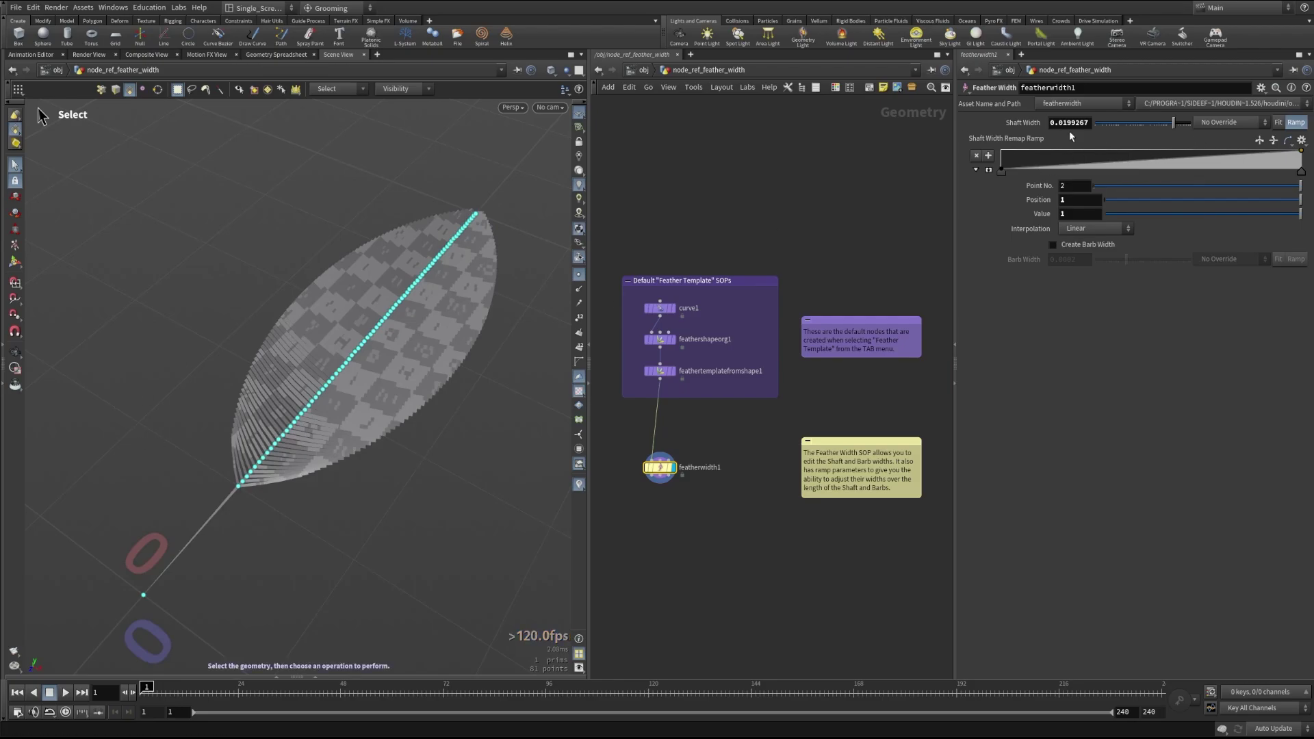
{"action": "mouse_move", "coordinate": [1173, 125]}
{"action": "left_mouse_down"}
{"action": "mouse_move", "coordinate": [1156, 123]}
{"action": "mouse_move", "coordinate": [1169, 123]}
{"action": "left_mouse_up"}
{"action": "left_click", "coordinate": [1296, 123]}
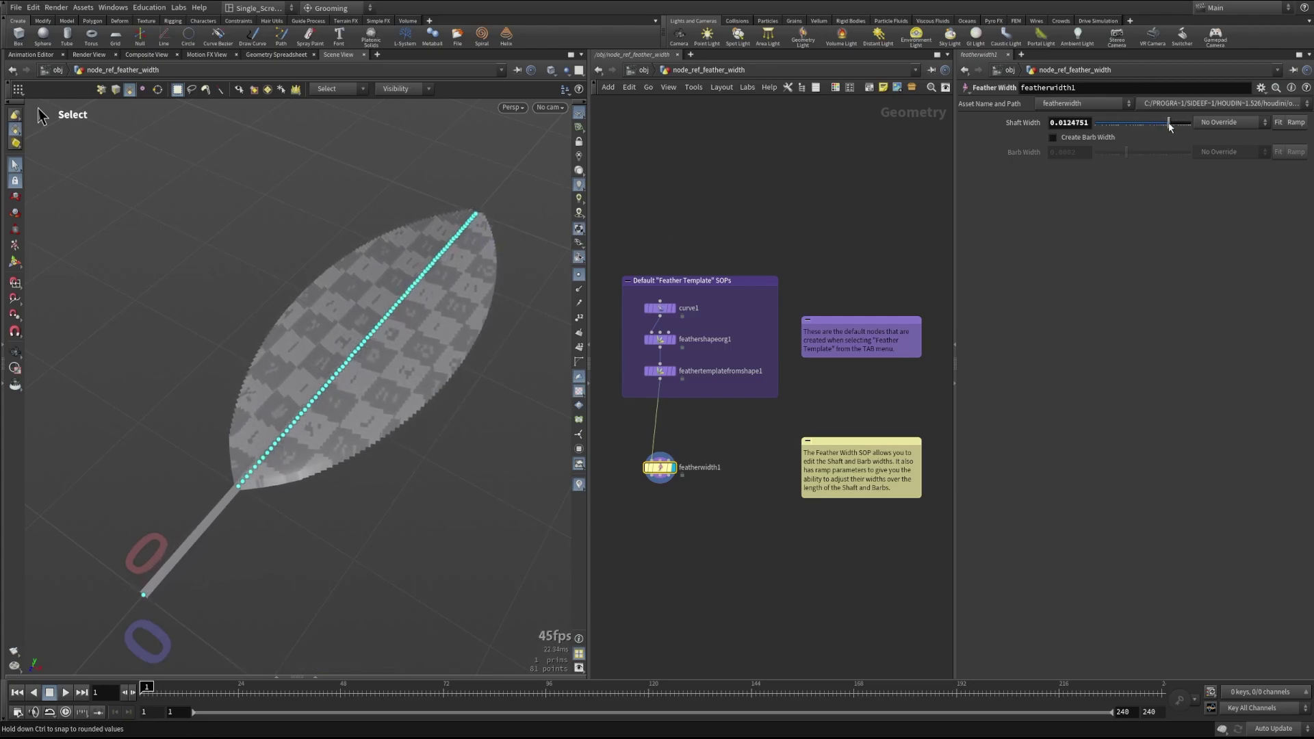
Step: Enable Create Barb Width on the feather width node and inspect the barbs up close in the viewport
{"action": "left_click", "coordinate": [1053, 138]}
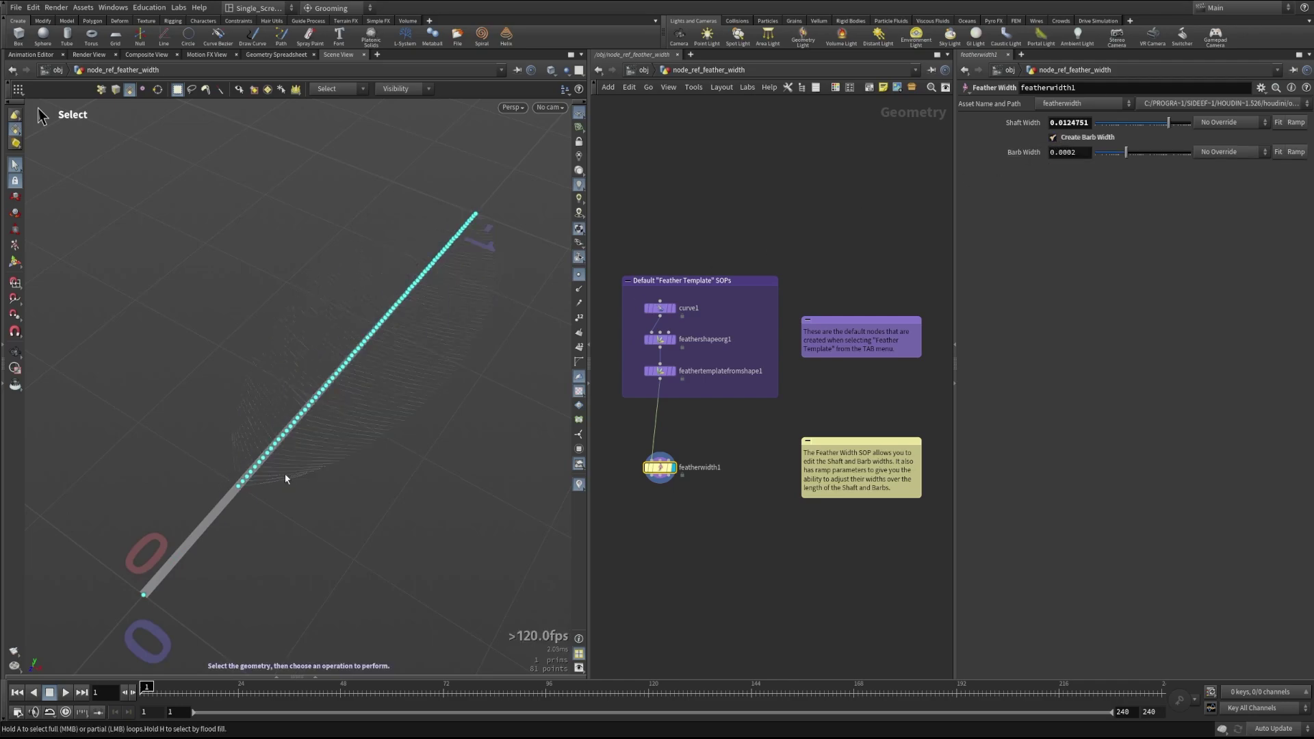
{"action": "key", "text": "Escape"}
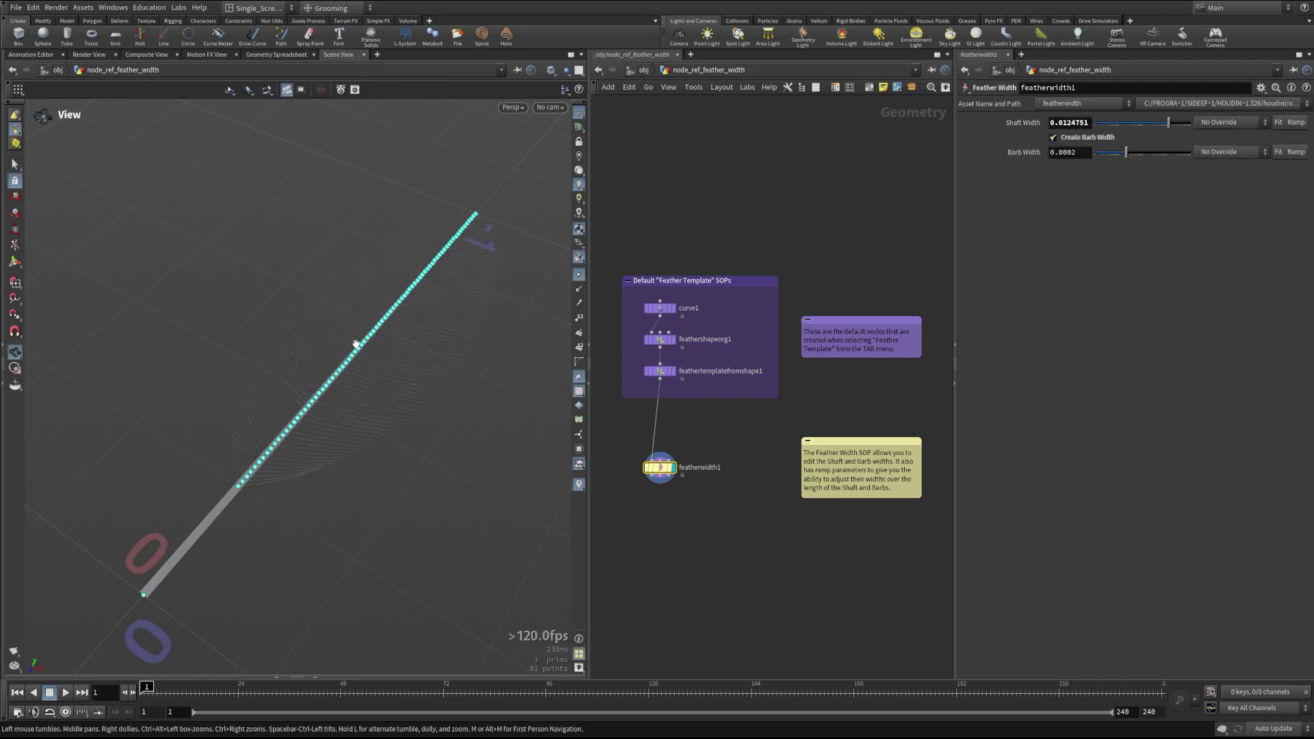
{"action": "mouse_move", "coordinate": [354, 346]}
{"action": "left_mouse_down"}
{"action": "mouse_move", "coordinate": [402, 302]}
{"action": "mouse_move", "coordinate": [360, 367]}
{"action": "left_mouse_up"}
{"action": "right_click_drag", "start_coordinate": [361, 367], "coordinate": [449, 302]}
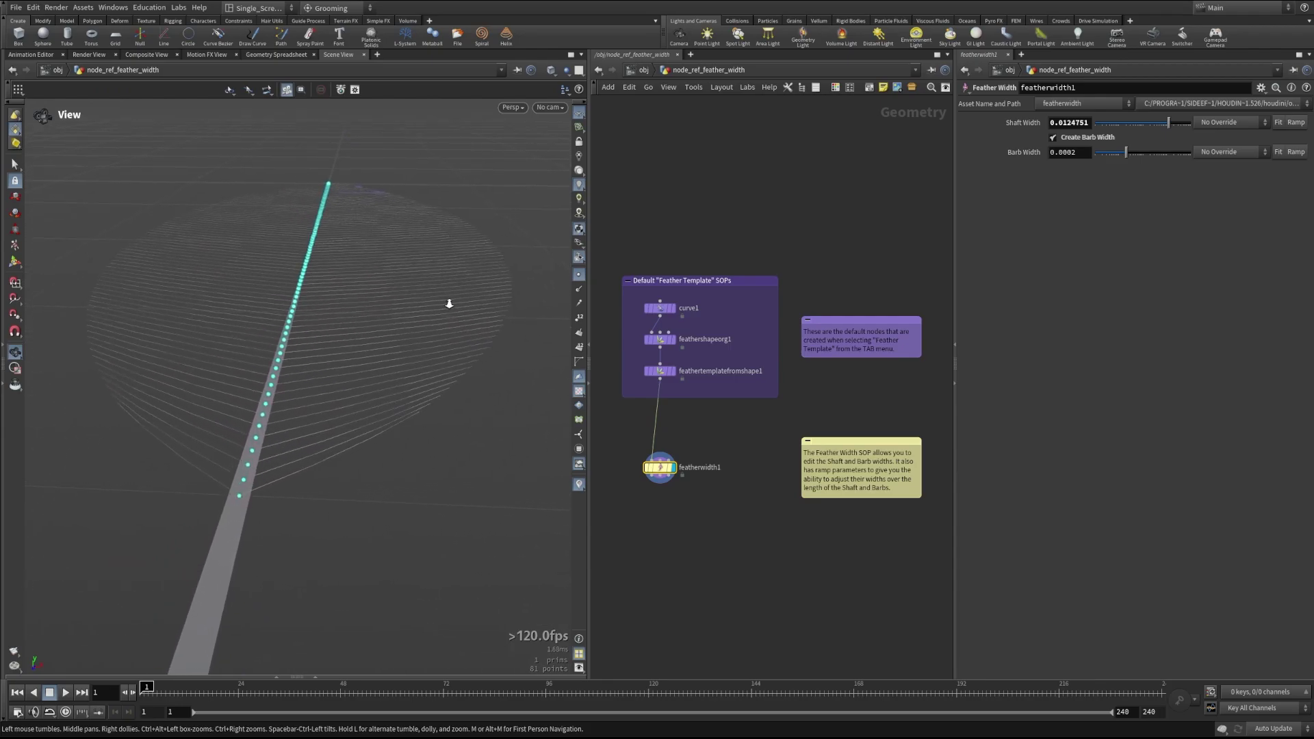
{"action": "left_click_drag", "start_coordinate": [281, 397], "coordinate": [343, 387]}
{"action": "middle_click_drag", "start_coordinate": [343, 388], "coordinate": [302, 358]}
{"action": "key", "text": "s"}
Step: Examine the featherwidth1 node information for the left and right barb width point attributes
{"action": "middle_click", "coordinate": [659, 476]}
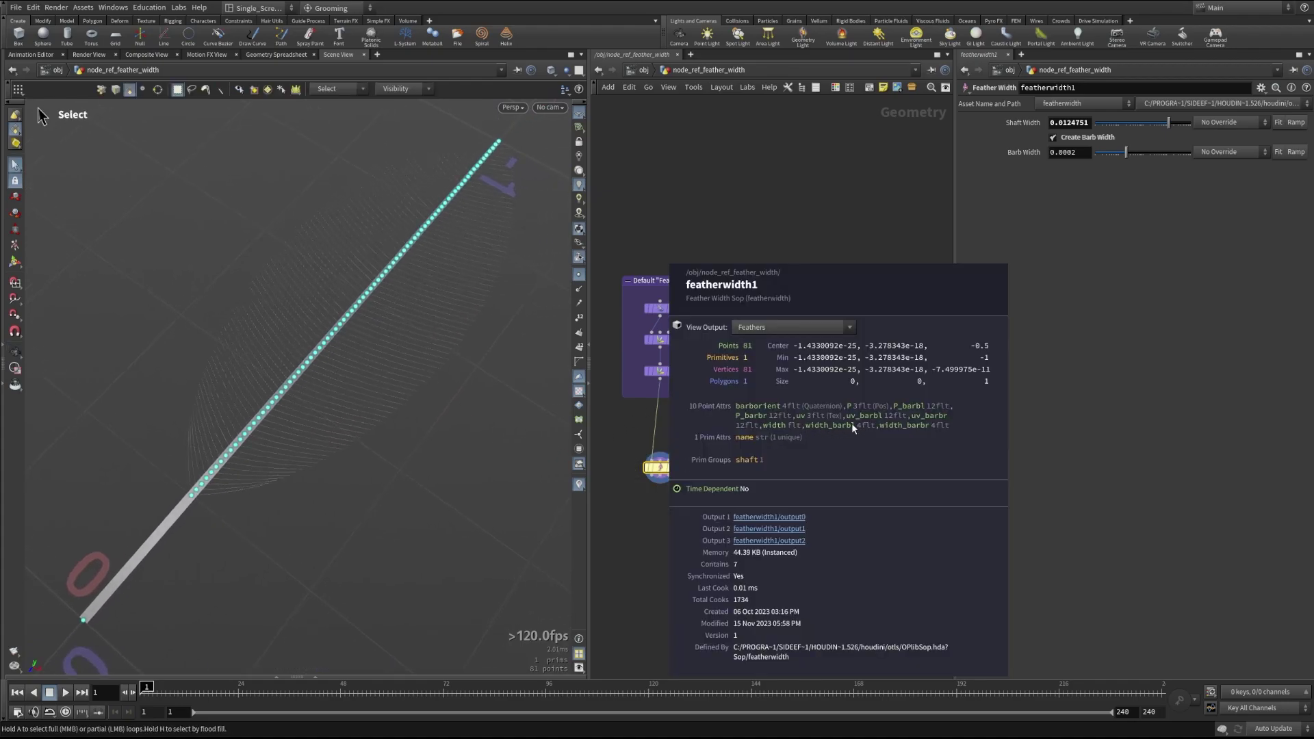
{"action": "key", "text": "Escape"}
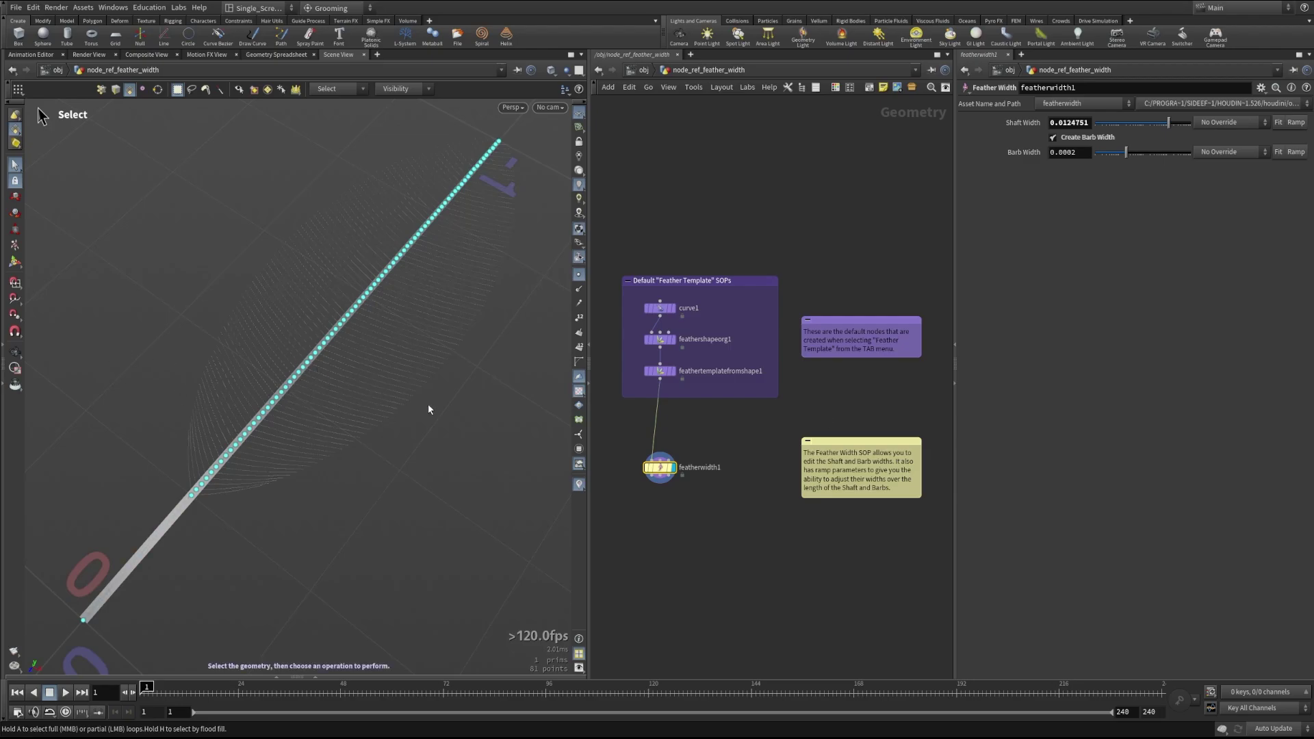
{"action": "middle_click", "coordinate": [659, 468]}
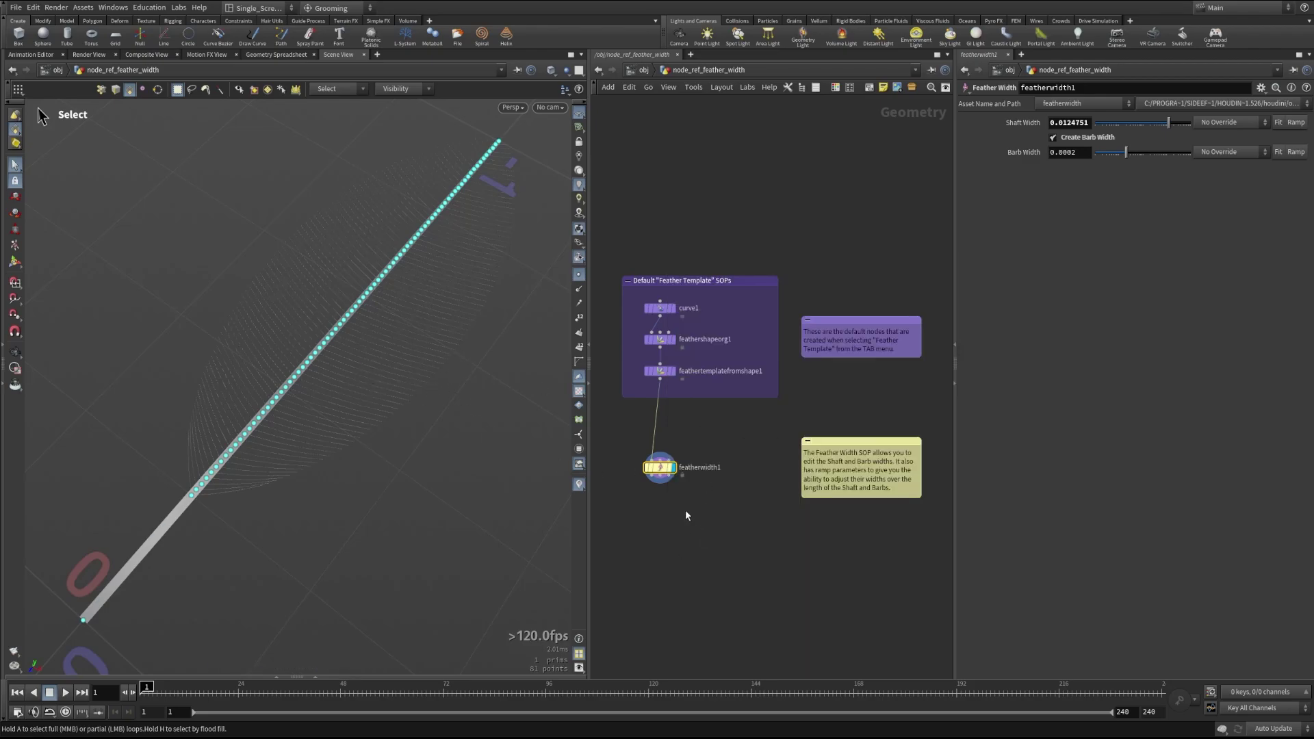
Step: Set Barb Width to 0.00741407 and enable its remap ramp
{"action": "left_click_drag", "start_coordinate": [1126, 152], "coordinate": [1166, 138]}
{"action": "left_click", "coordinate": [1296, 152]}
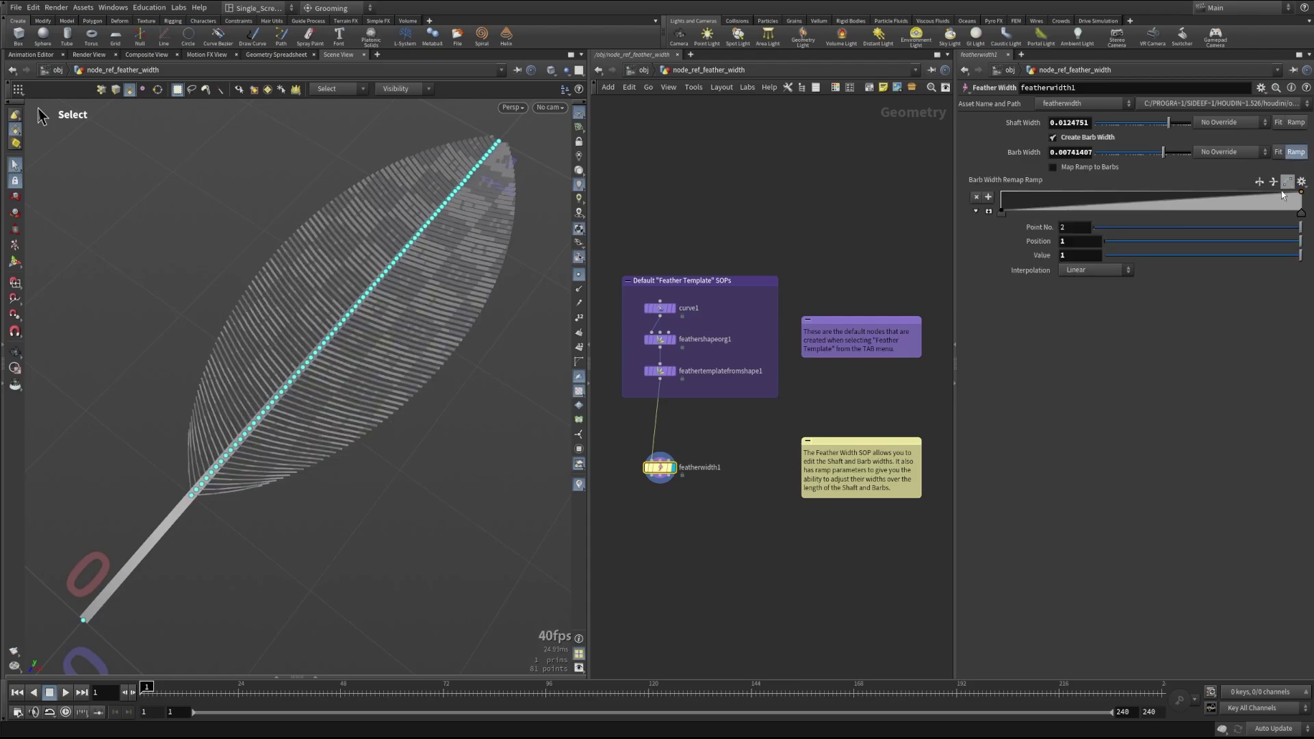
Step: Shape the barb width ramp with three alternating points, move its start point to position 0.199282, and reset the ramp to default
{"action": "left_click_drag", "start_coordinate": [1054, 204], "coordinate": [1053, 198]}
{"action": "left_click_drag", "start_coordinate": [1133, 200], "coordinate": [1135, 213]}
{"action": "left_click", "coordinate": [1221, 201]}
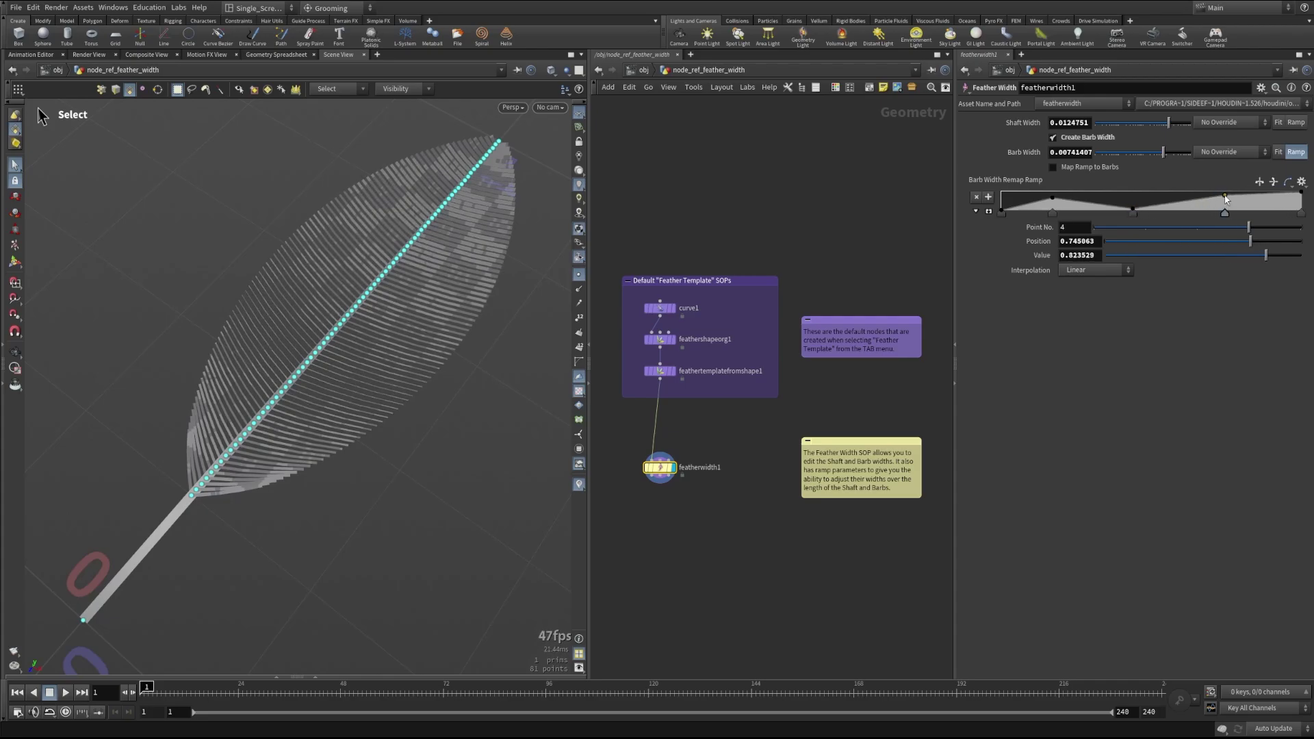
{"action": "left_click_drag", "start_coordinate": [1221, 201], "coordinate": [1222, 201]}
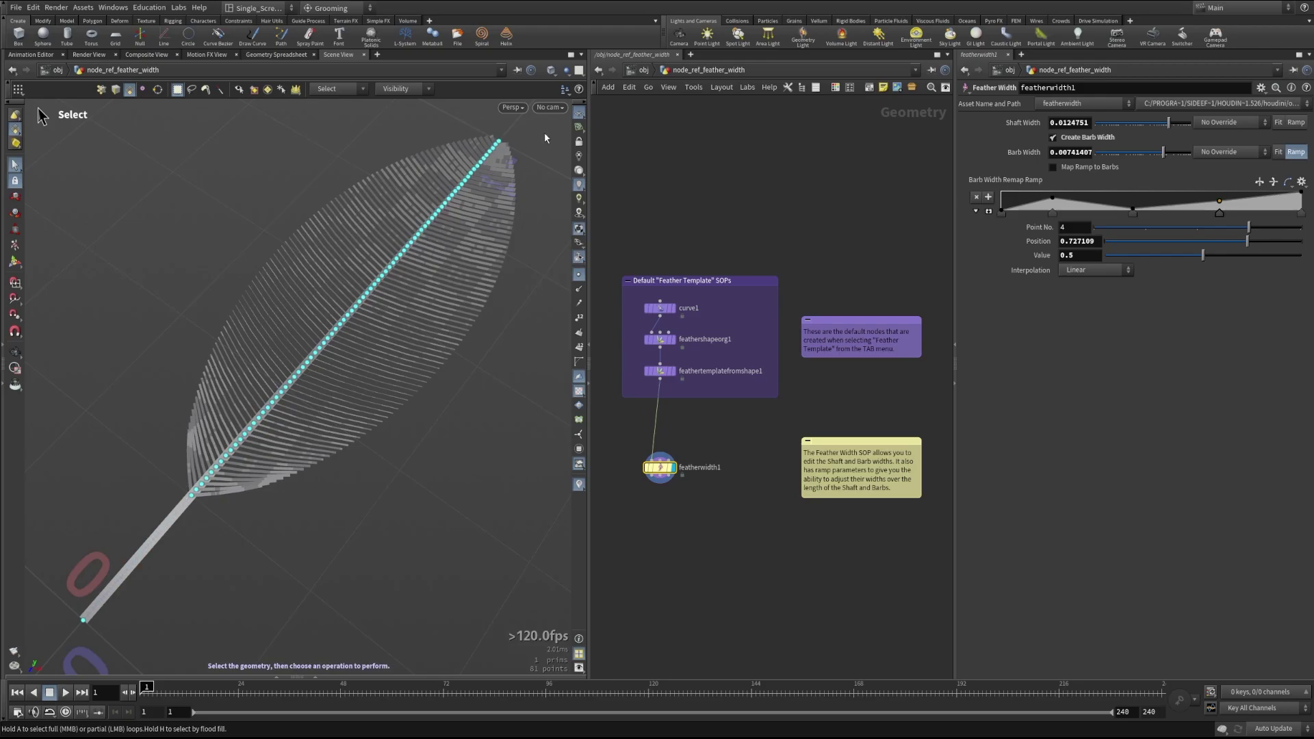
{"action": "left_click_drag", "start_coordinate": [1007, 215], "coordinate": [1061, 214]}
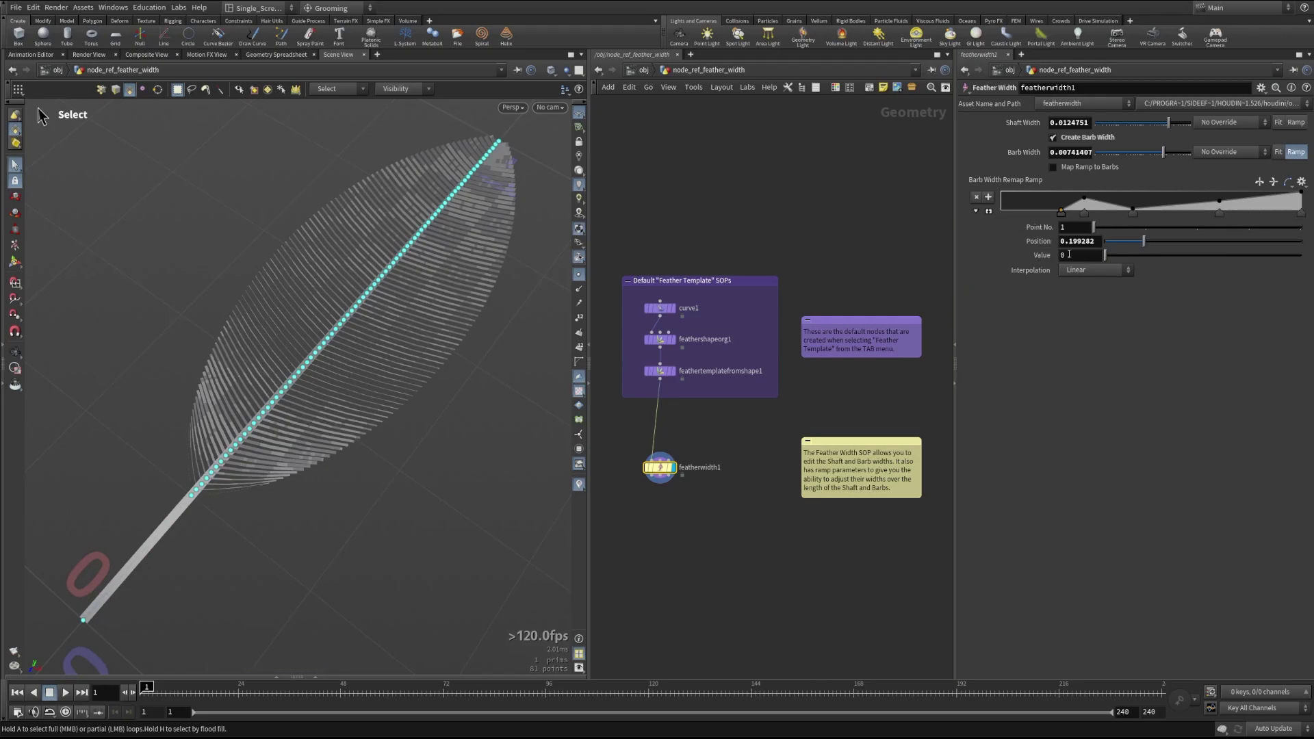
{"action": "middle_click", "coordinate": [995, 179], "text": "ctrl"}
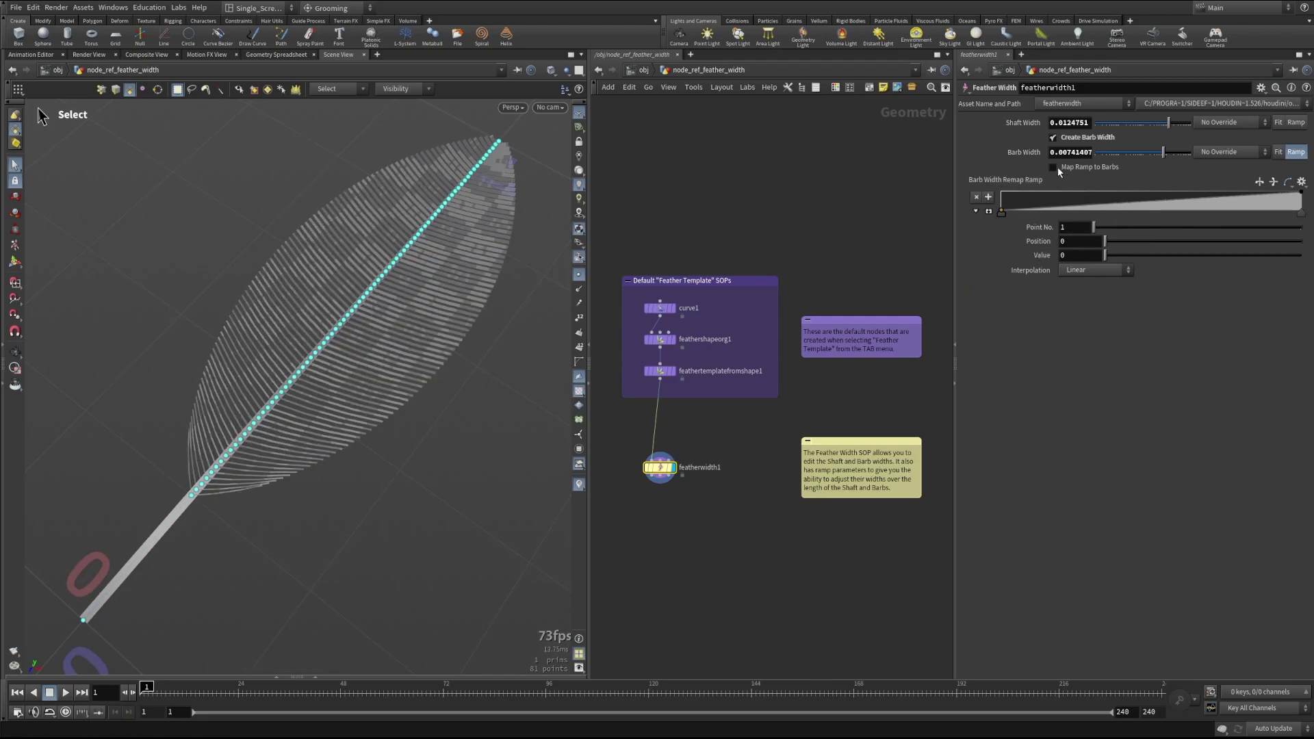
Step: Enable Map Ramp to Barbs and reverse the barb width ramp so the barbs taper toward their tips
{"action": "left_click", "coordinate": [1053, 168]}
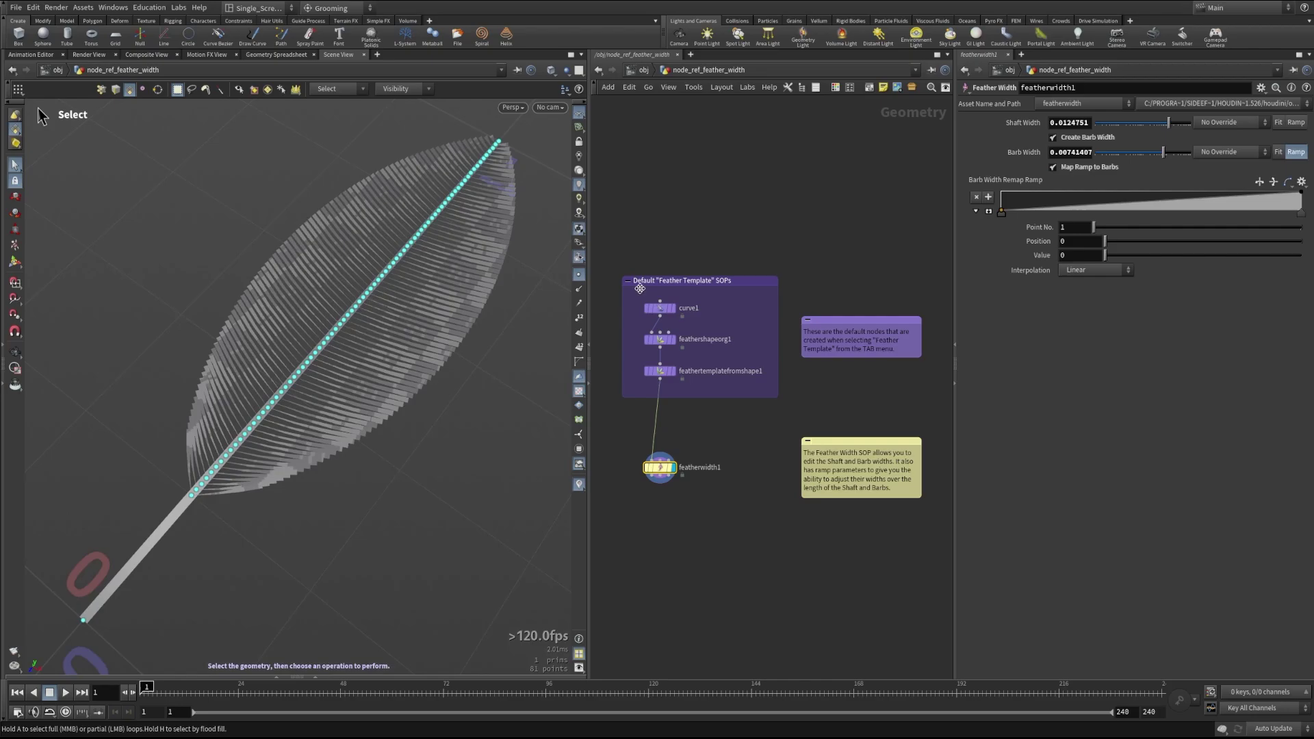
{"action": "left_click_drag", "start_coordinate": [364, 342], "coordinate": [319, 352], "text": "alt"}
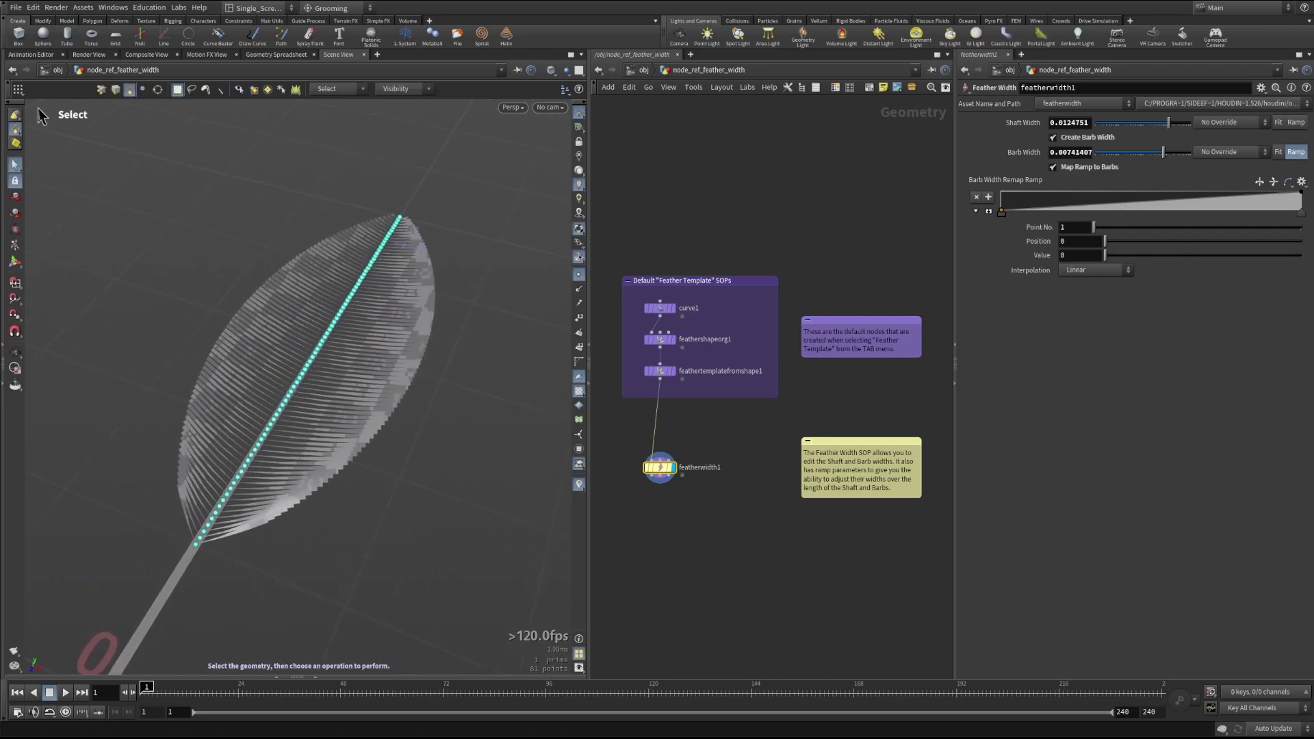
{"action": "left_click", "coordinate": [1259, 181]}
{"action": "left_click_drag", "start_coordinate": [202, 463], "coordinate": [231, 461], "text": "alt"}
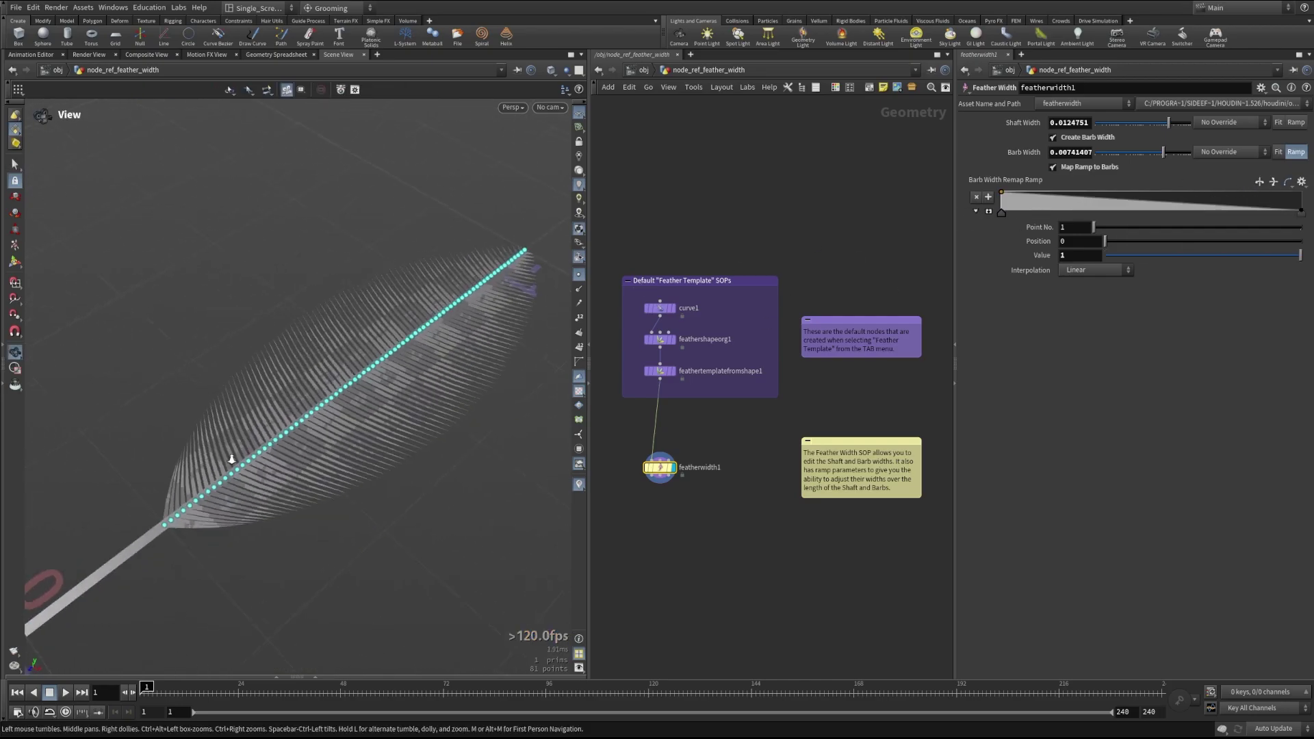
{"action": "right_click_drag", "start_coordinate": [232, 461], "coordinate": [326, 445], "text": "alt"}
{"action": "left_click_drag", "start_coordinate": [326, 446], "coordinate": [439, 442], "text": "alt"}
{"action": "key", "text": "s"}
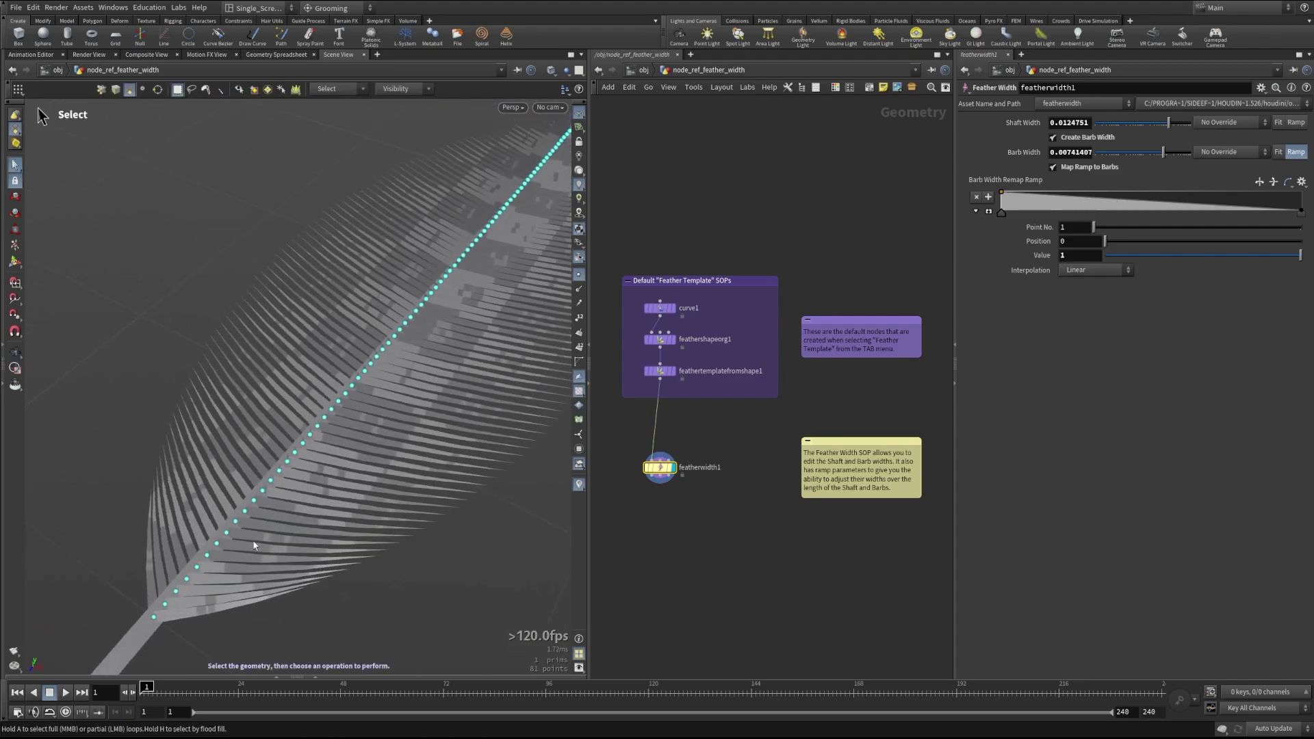
Step: Add barb width ramp points at position 0.493716 with value 1 and at position 0.824057 with value 0.705882
{"action": "left_click", "coordinate": [1165, 195]}
{"action": "left_click", "coordinate": [1255, 198]}
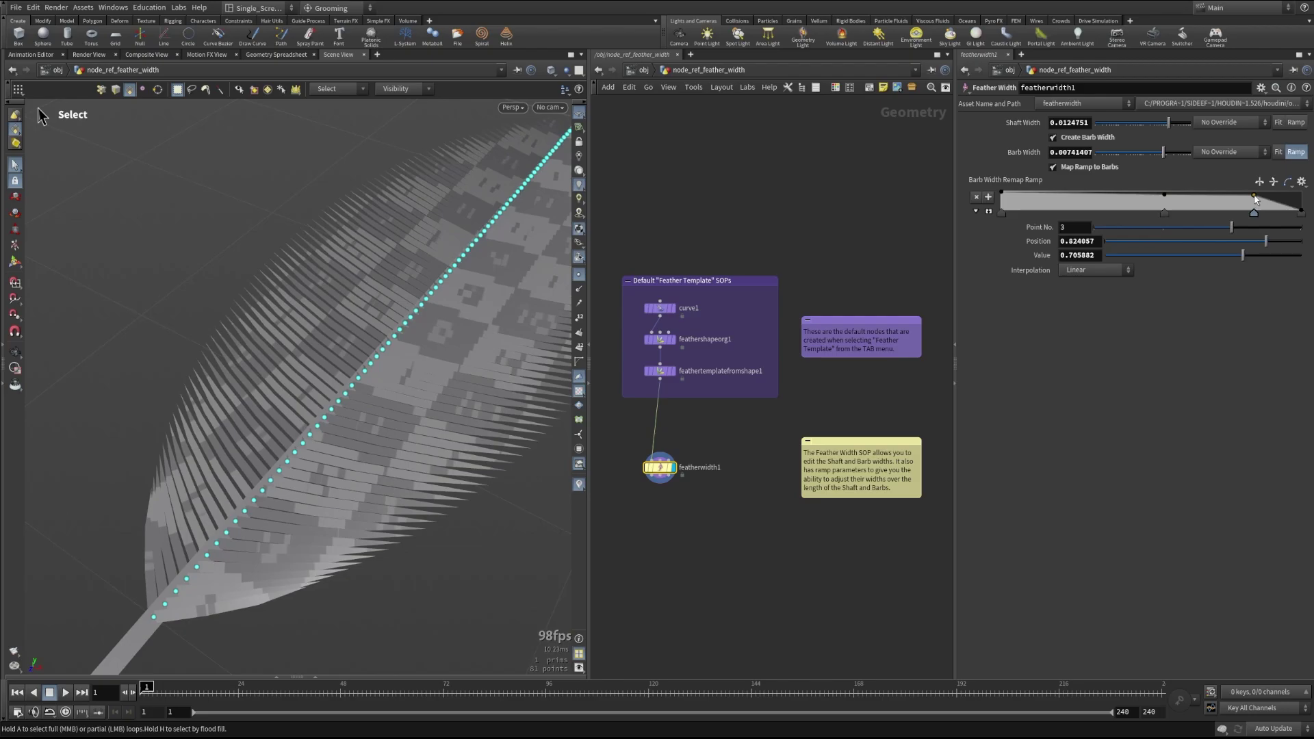
{"action": "left_click_drag", "start_coordinate": [1164, 196], "coordinate": [1149, 191]}
{"action": "key", "text": "Escape"}
{"action": "left_click_drag", "start_coordinate": [384, 431], "coordinate": [349, 413]}
{"action": "key", "text": "s"}
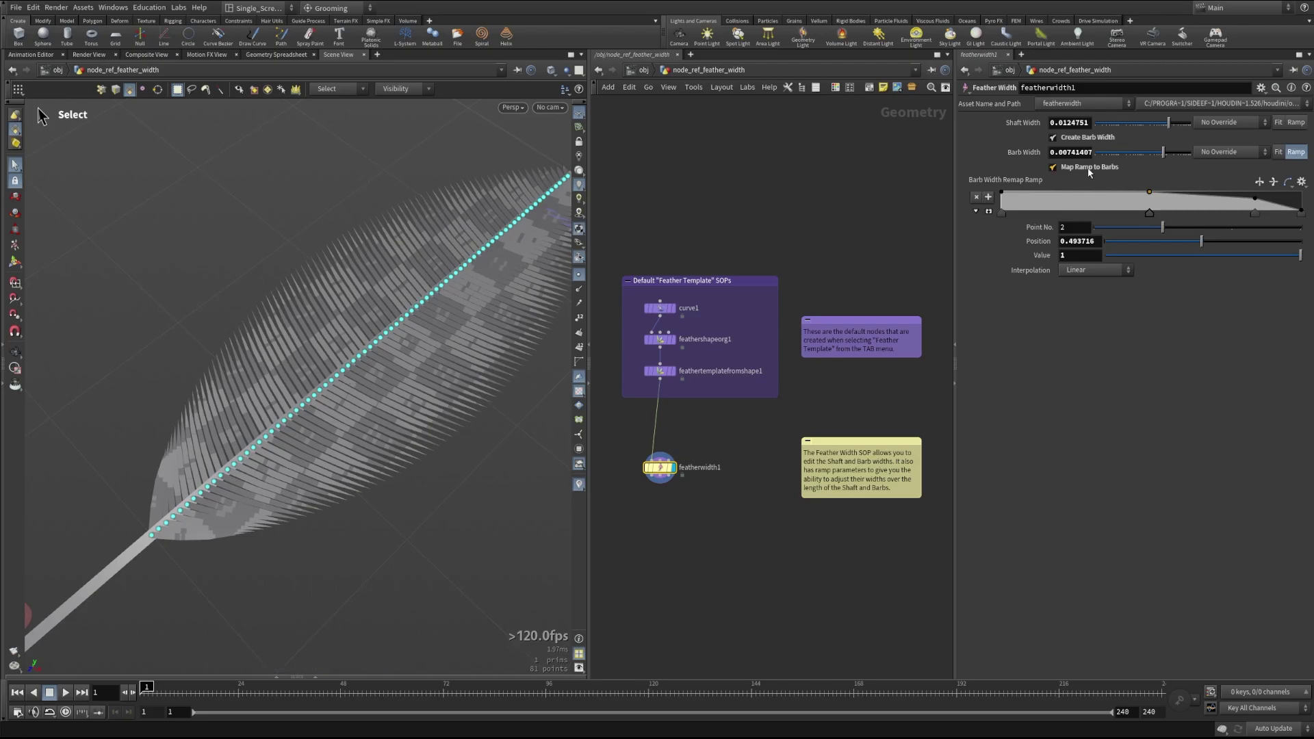
Step: Reset the Barb Width Remap Ramp to its default and turn off Map Ramp to Barbs
{"action": "middle_click", "coordinate": [989, 184], "text": "ctrl"}
{"action": "left_click", "coordinate": [1053, 167]}
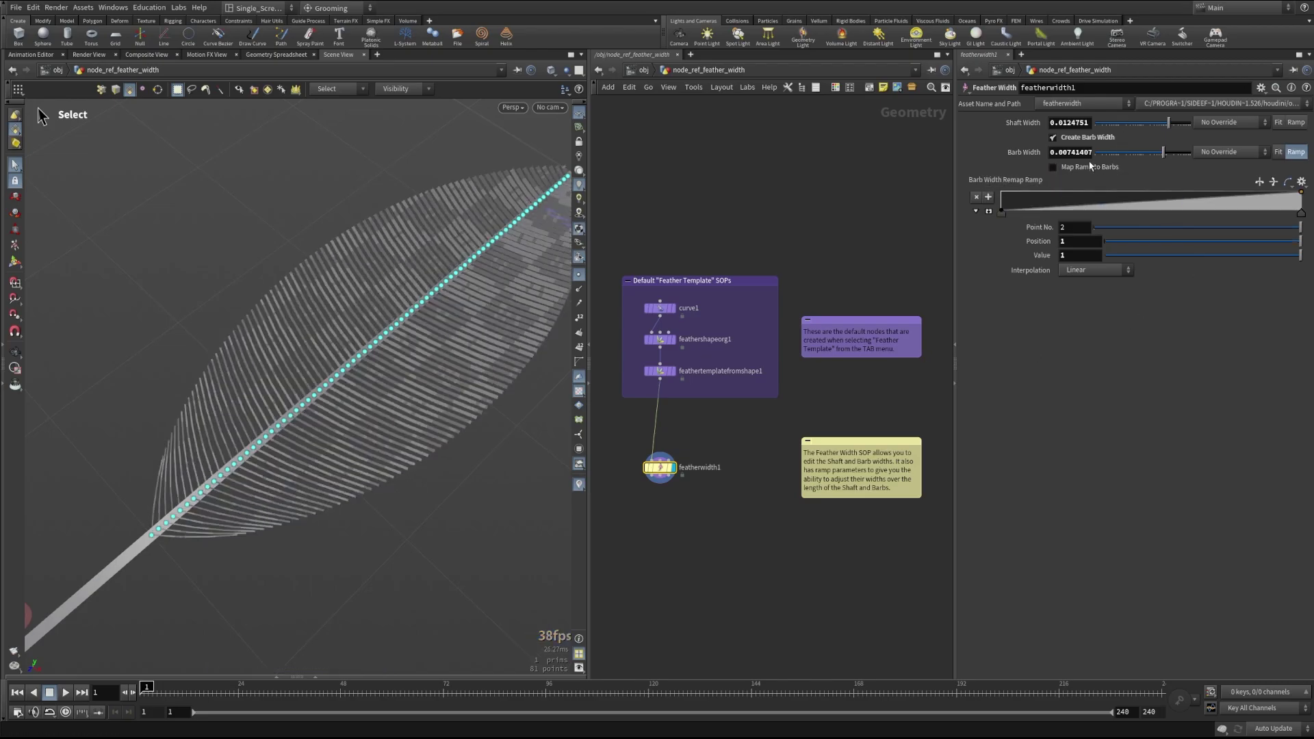
Step: Review the available override options for Barb Width
{"action": "left_click", "coordinate": [1219, 152]}
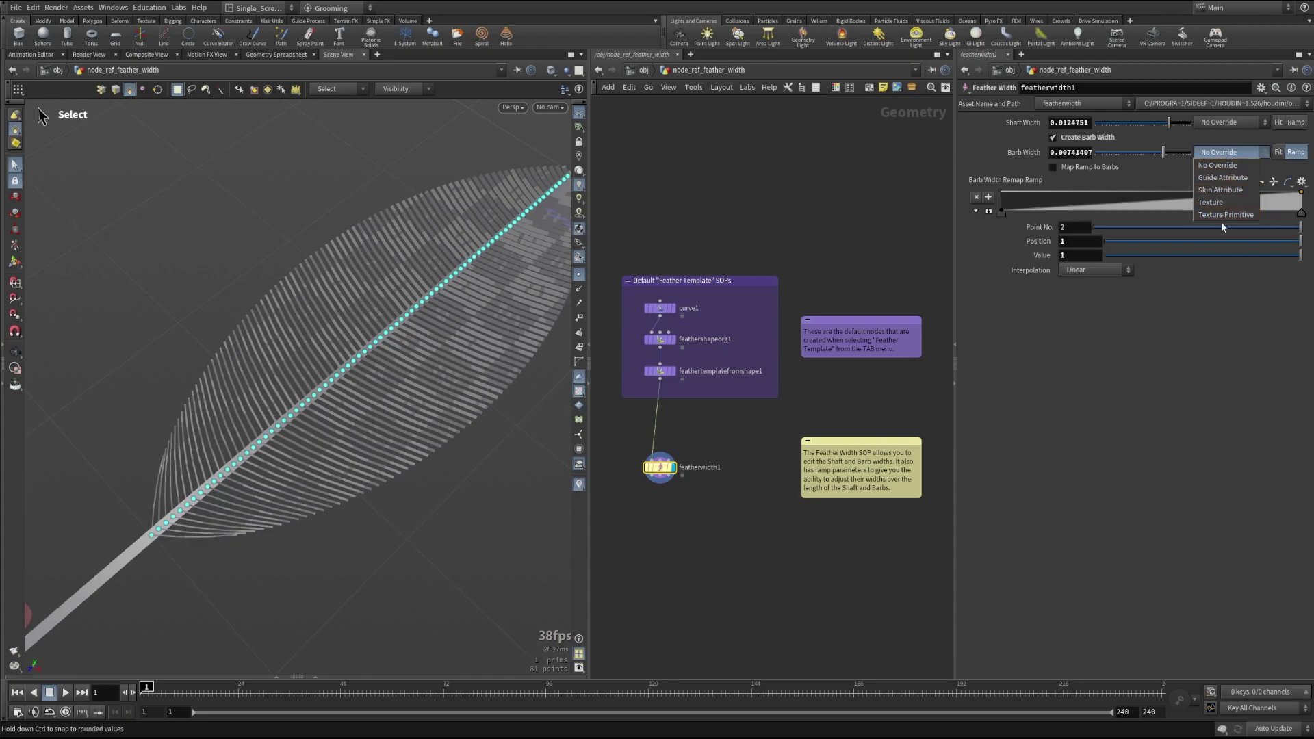
{"action": "left_click", "coordinate": [1164, 364]}
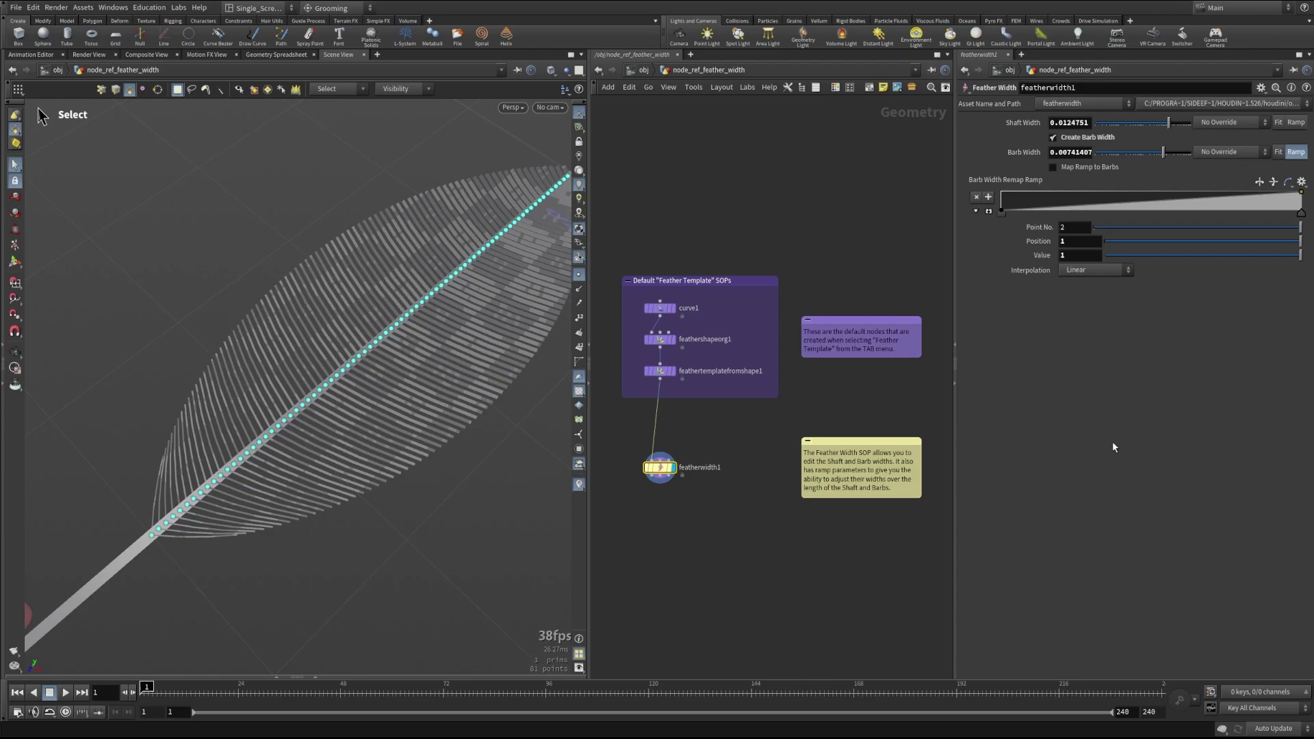